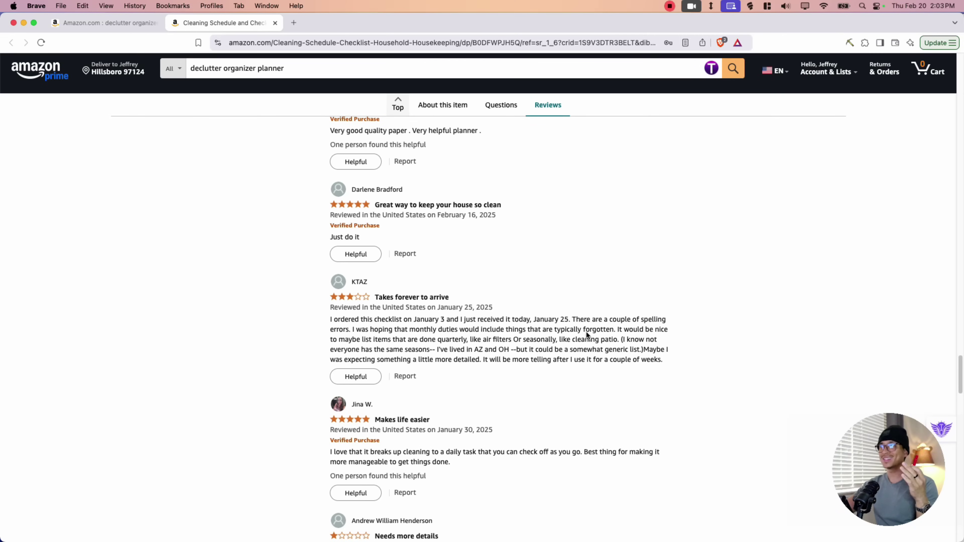
Step: Read the three-star review titled "Takes forever to arrive", highlighting its suggestions about quarterly and seasonal cleaning tasks
drag(607, 329, 446, 330)
click(425, 309)
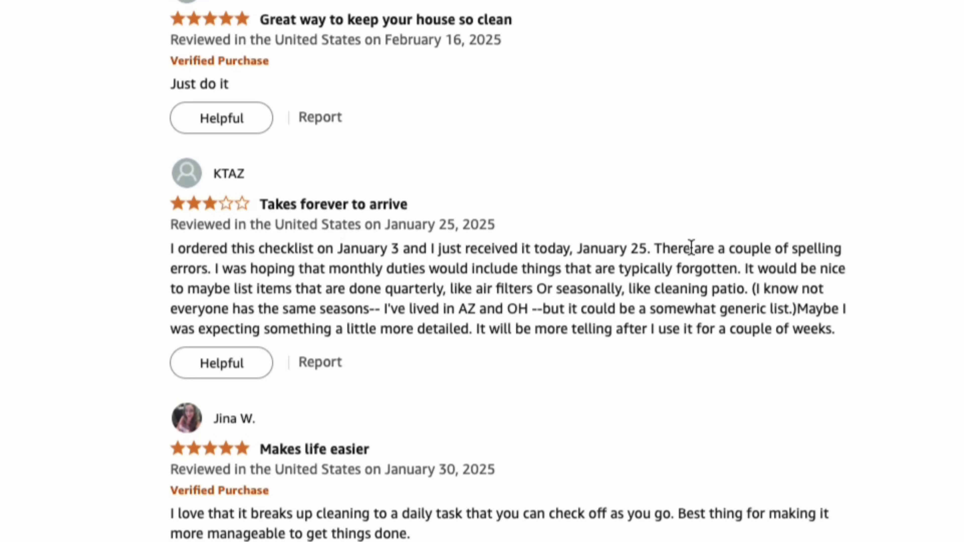
drag(349, 340, 398, 338)
drag(306, 285, 381, 287)
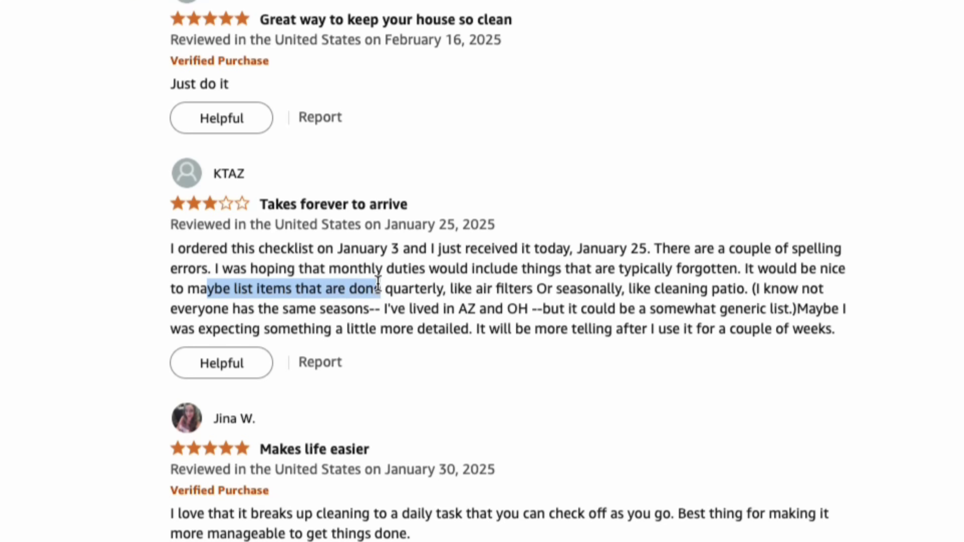
drag(487, 289, 729, 289)
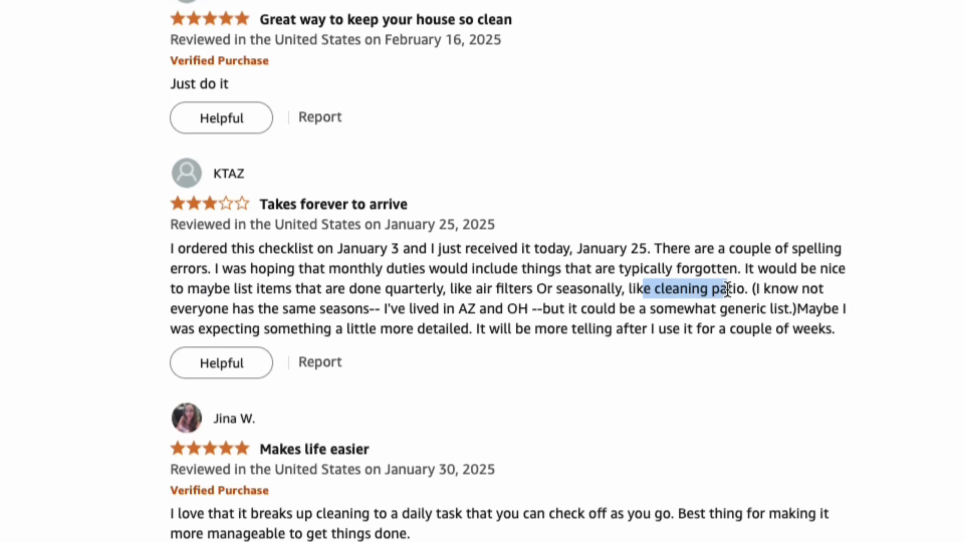
click(422, 284)
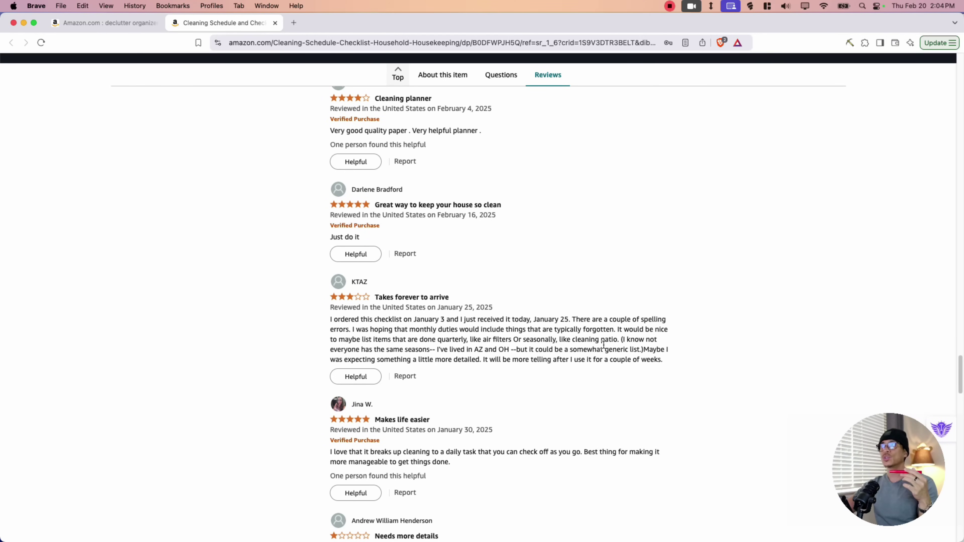
Step: Look through the other customer reviews of the cleaning checklist, including the star-rating breakdown and the summary of customer opinions
scroll(603, 344, up, 15)
scroll(226, 293, down, 10)
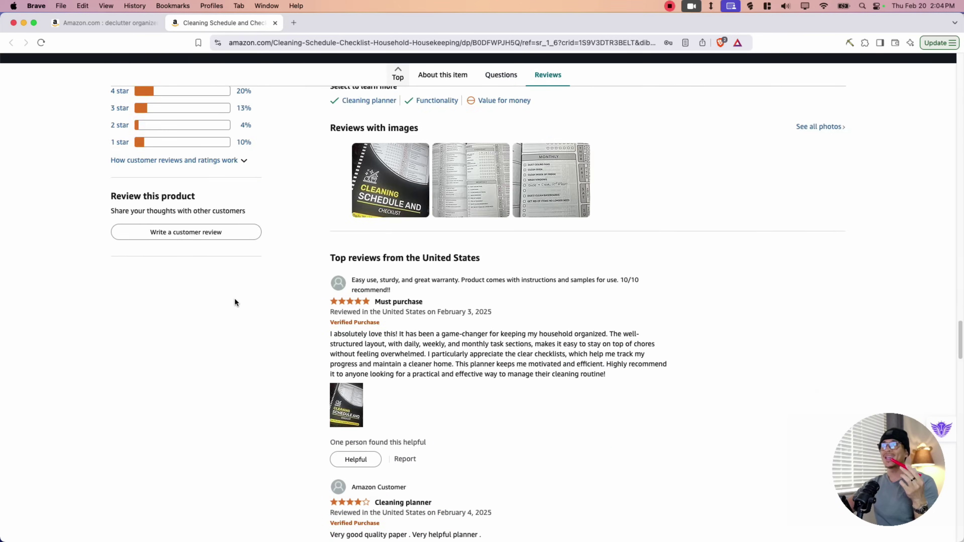
scroll(235, 302, down, 12)
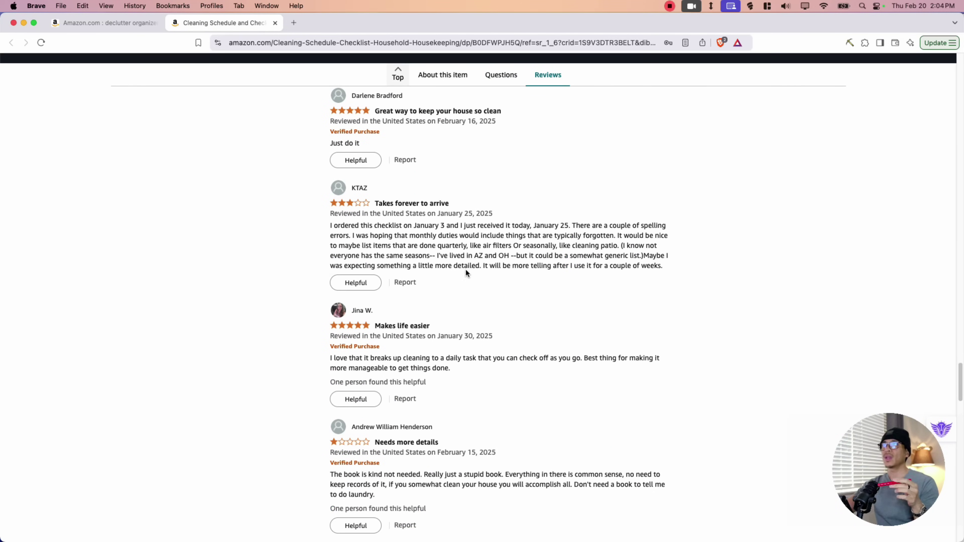
scroll(402, 276, up, 2)
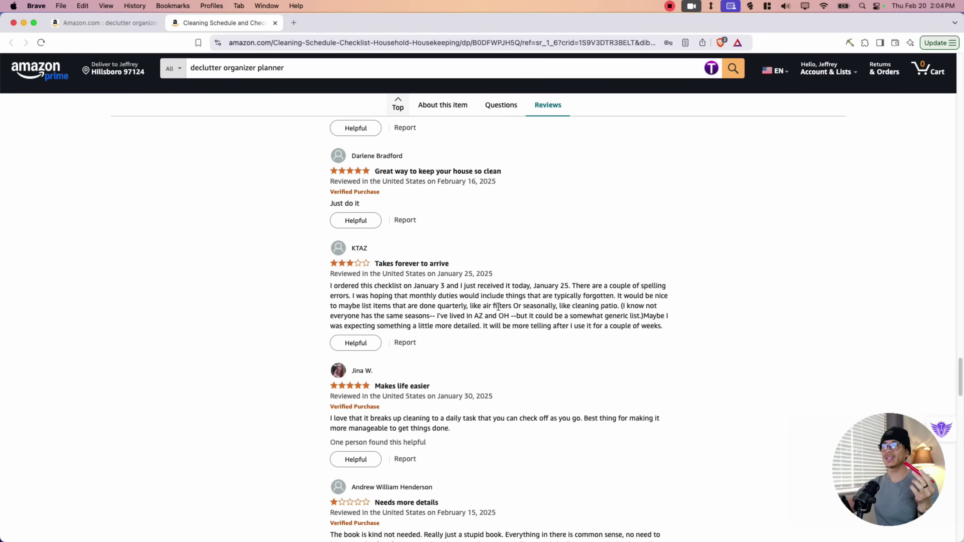
scroll(538, 307, up, 20)
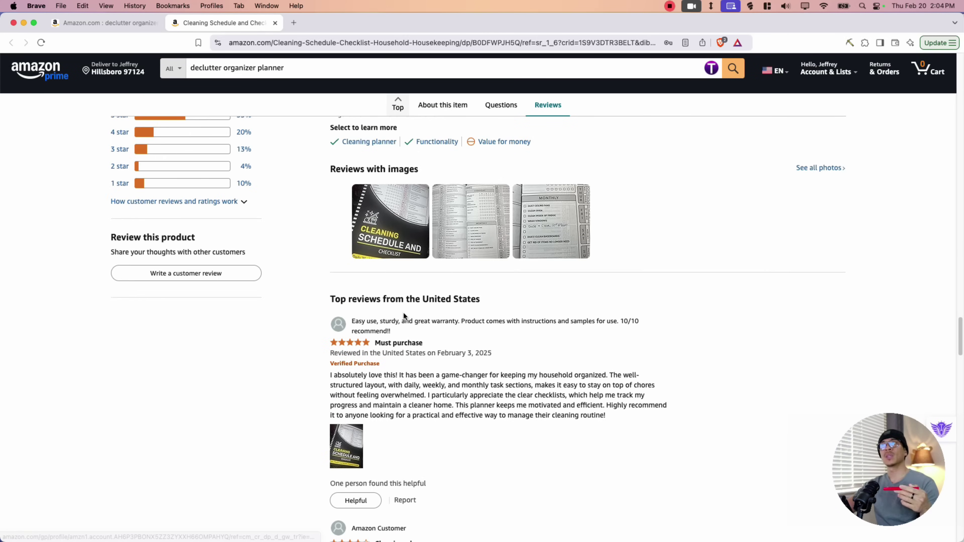
scroll(305, 320, up, 2)
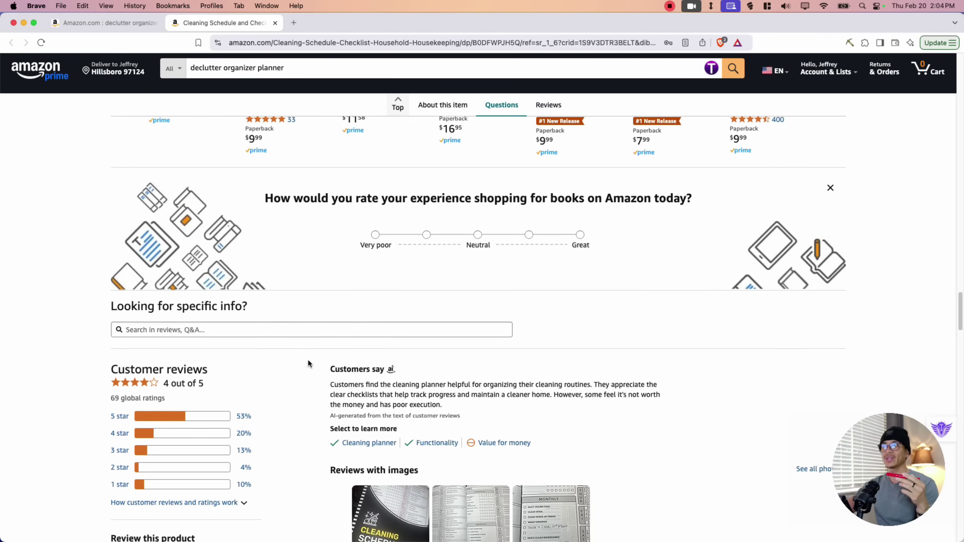
Step: Check the book's price and compare its sales-rank and review-count chart over 90 days and 6 months, ending on 90 days
scroll(290, 363, up, 3)
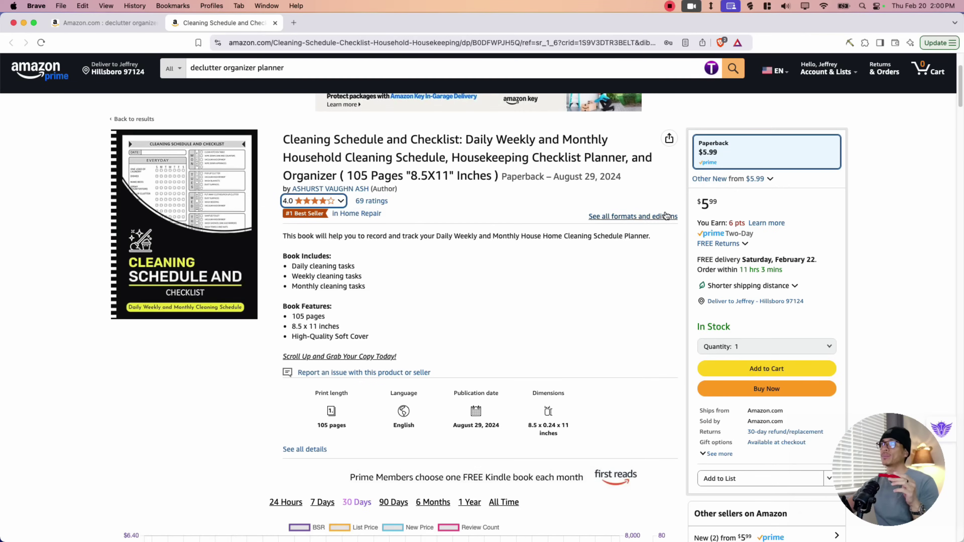
drag(697, 205, 725, 206)
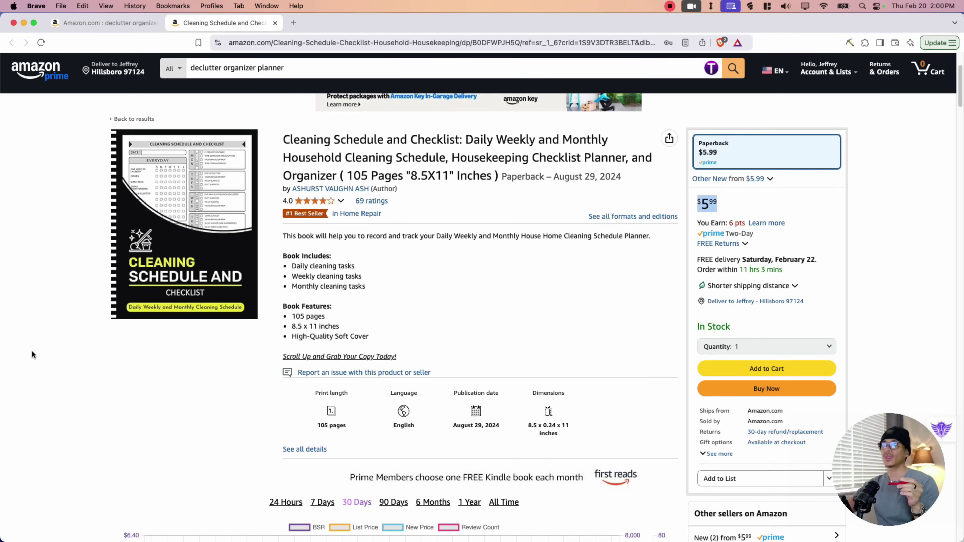
scroll(31, 355, down, 10)
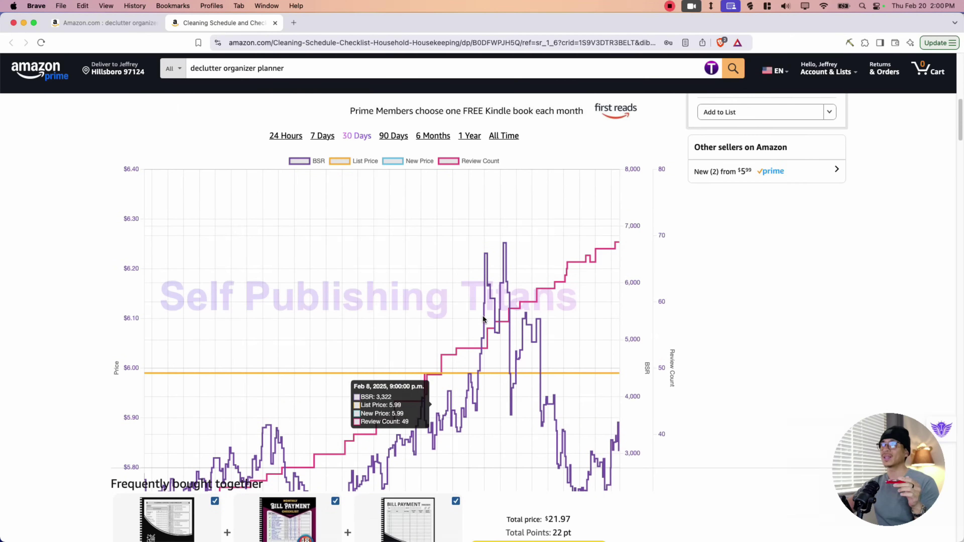
click(390, 141)
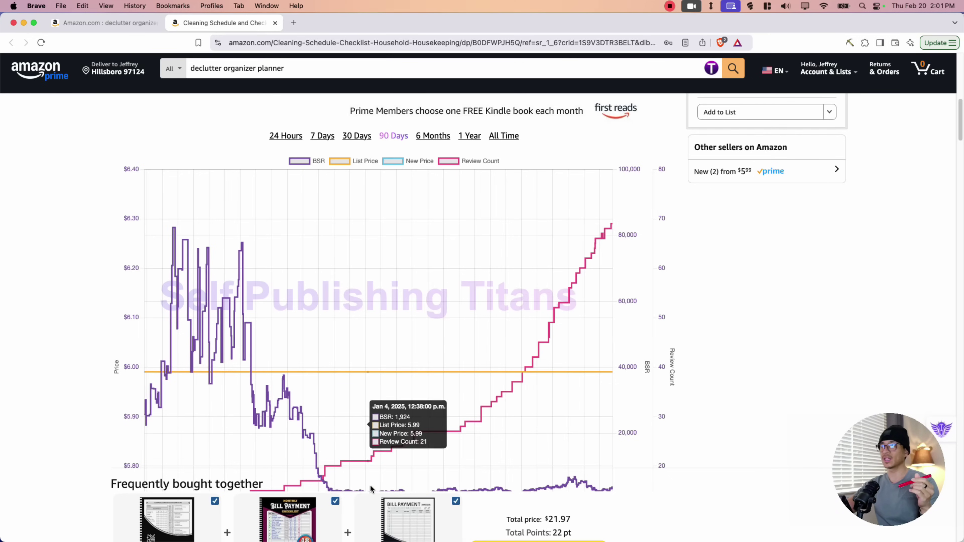
click(446, 139)
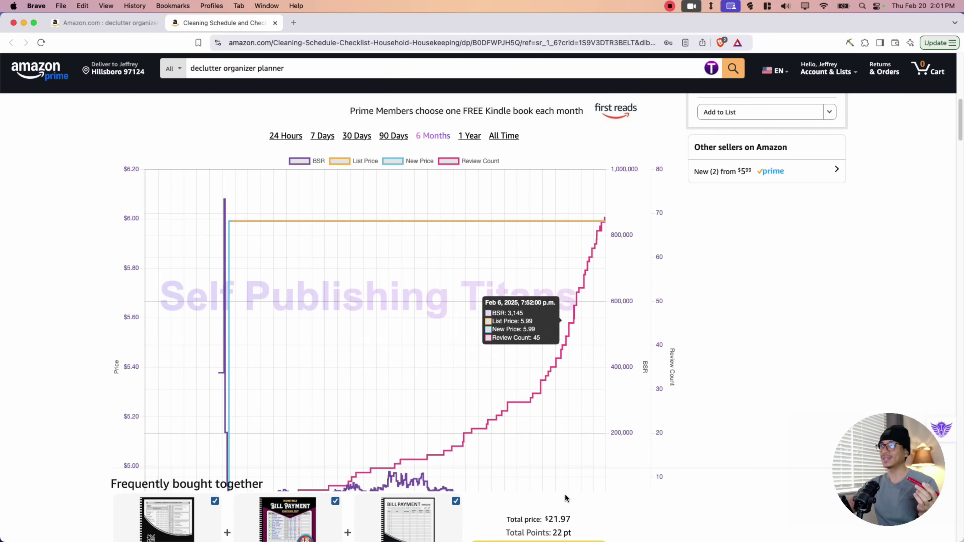
click(384, 133)
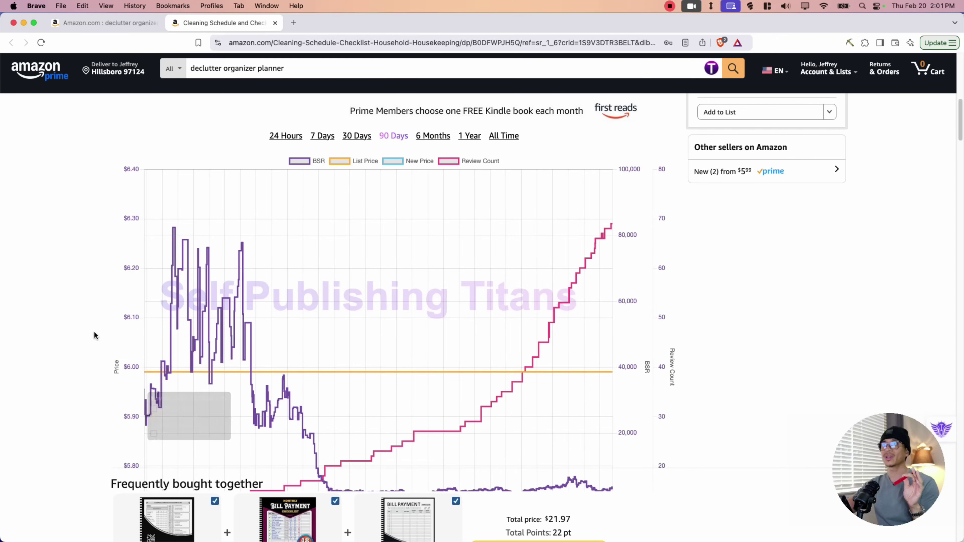
Step: Examine the related products and the publisher's images of the checklist's cover and interior pages
scroll(78, 336, down, 20)
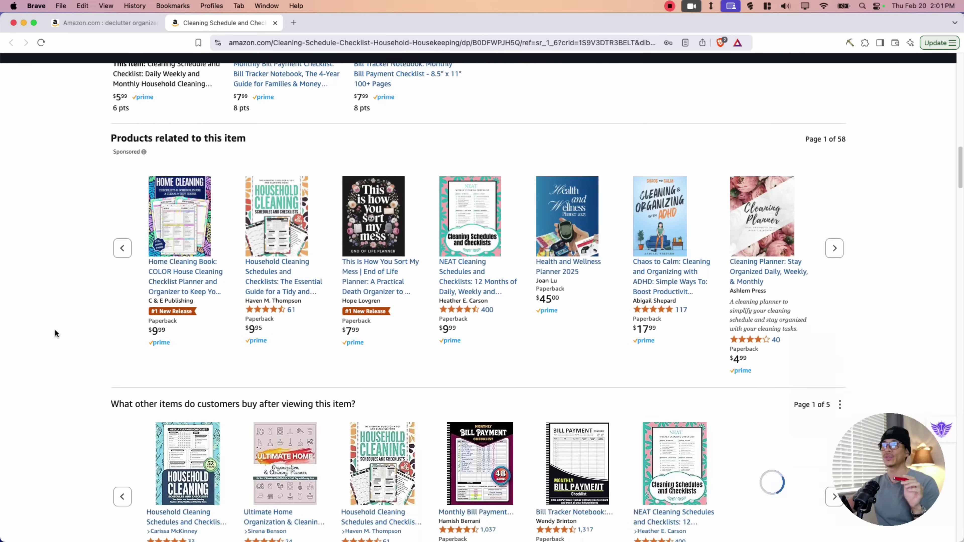
scroll(55, 330, down, 10)
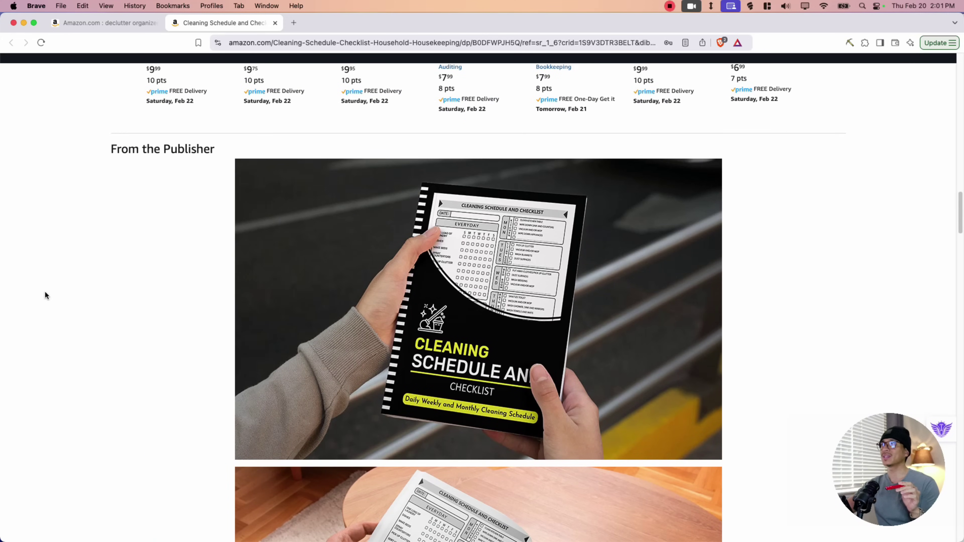
scroll(45, 296, down, 3)
scroll(533, 335, down, 8)
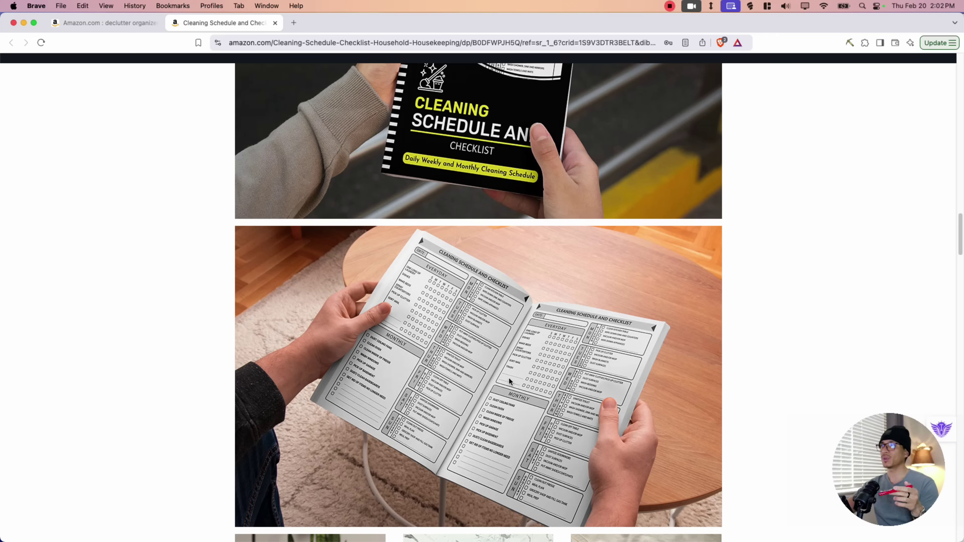
scroll(360, 234, down, 10)
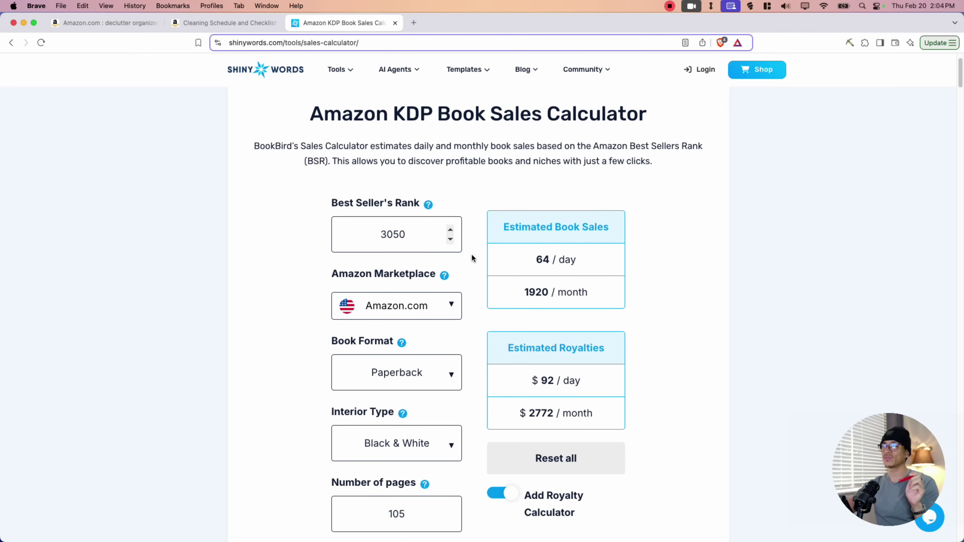
Step: Examine the daily and monthly book sales and royalty estimates in the Amazon KDP Book Sales Calculator
drag(534, 260, 576, 260)
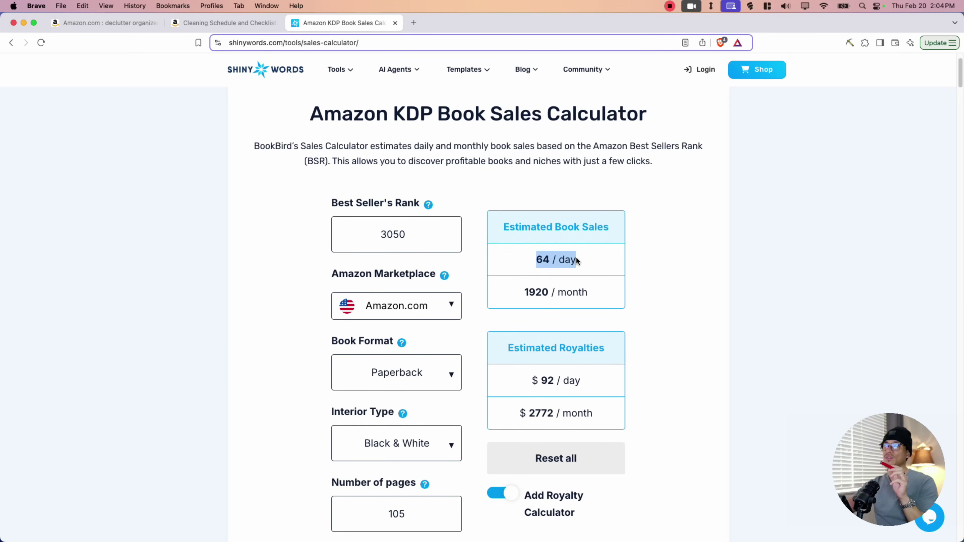
drag(519, 292, 576, 290)
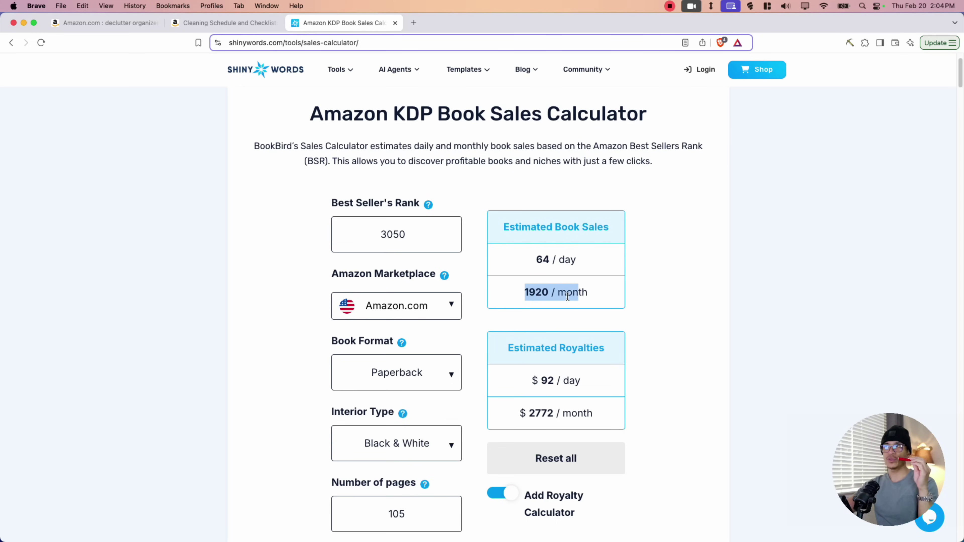
scroll(568, 307, down, 2)
drag(532, 320, 580, 319)
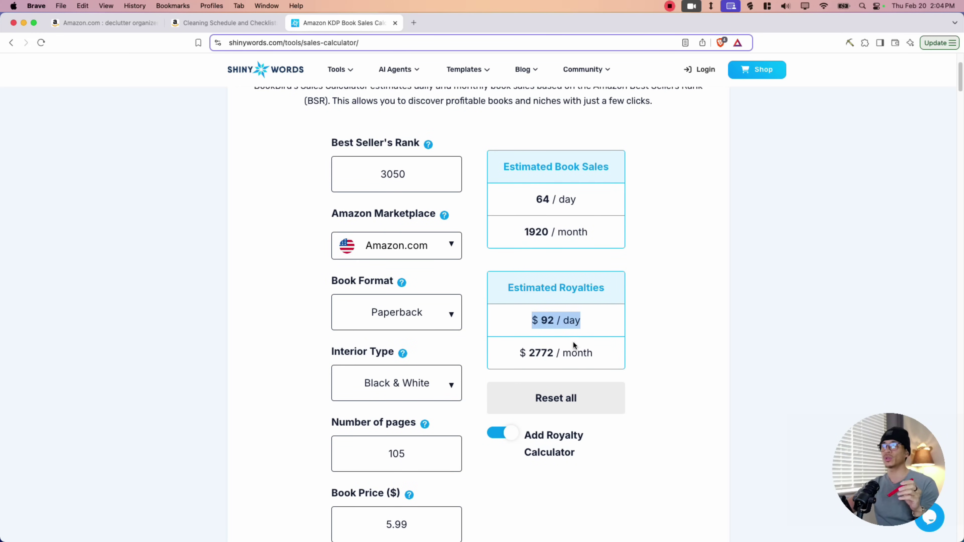
scroll(523, 298, down, 2)
drag(522, 293, 585, 295)
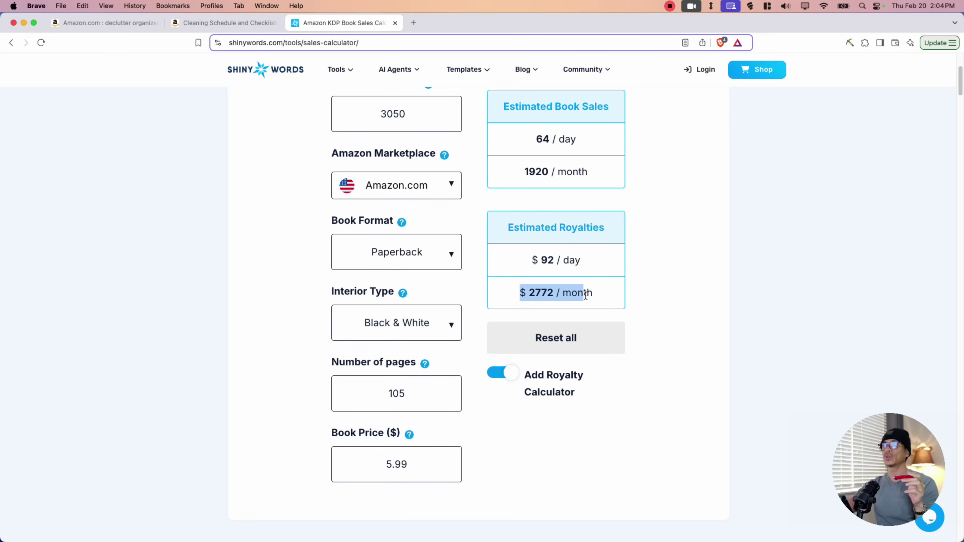
click(511, 311)
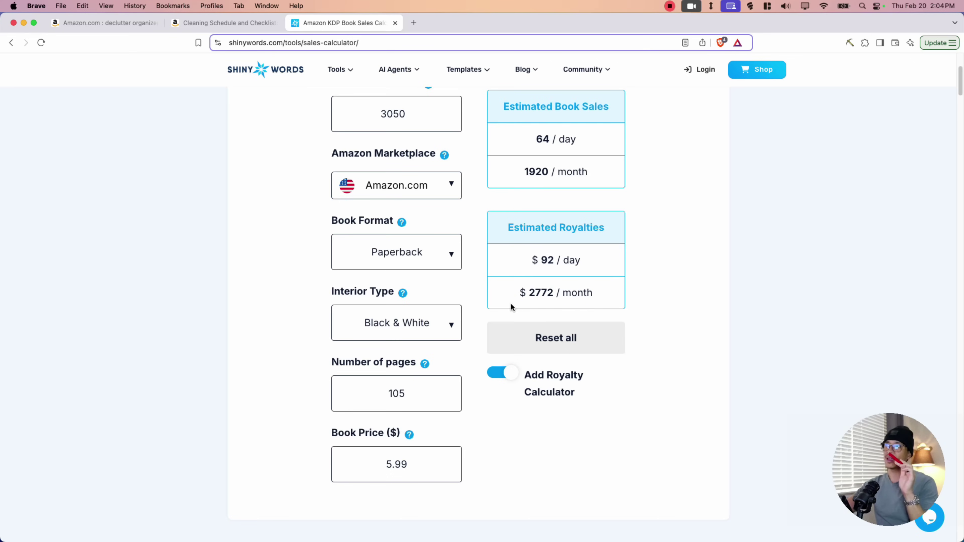
mouse_move(512, 293)
mouse_down()
mouse_move(576, 292)
mouse_move(527, 294)
mouse_up()
click(577, 293)
click(522, 295)
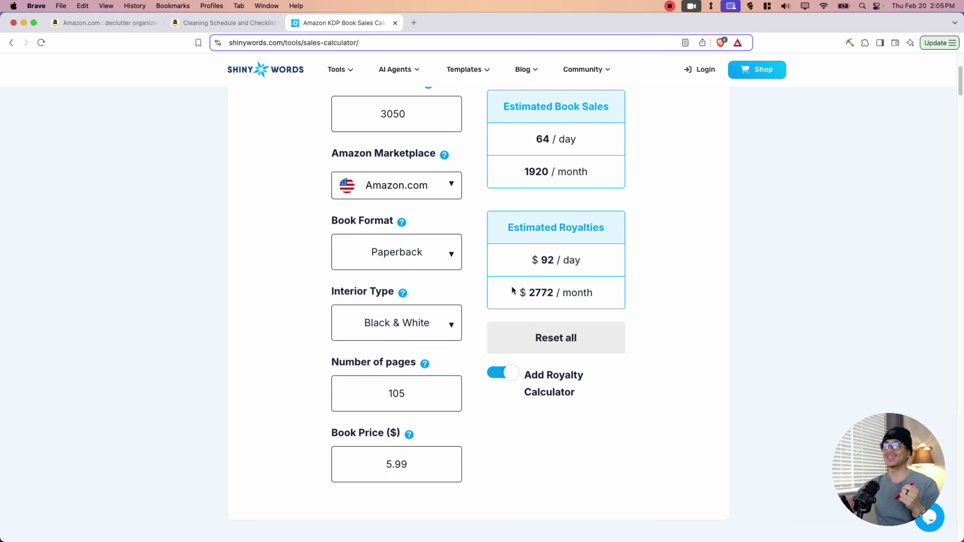
Step: Return to the Cleaning Schedule and Checklist listing on Amazon and review its title, rankings and book details
click(224, 23)
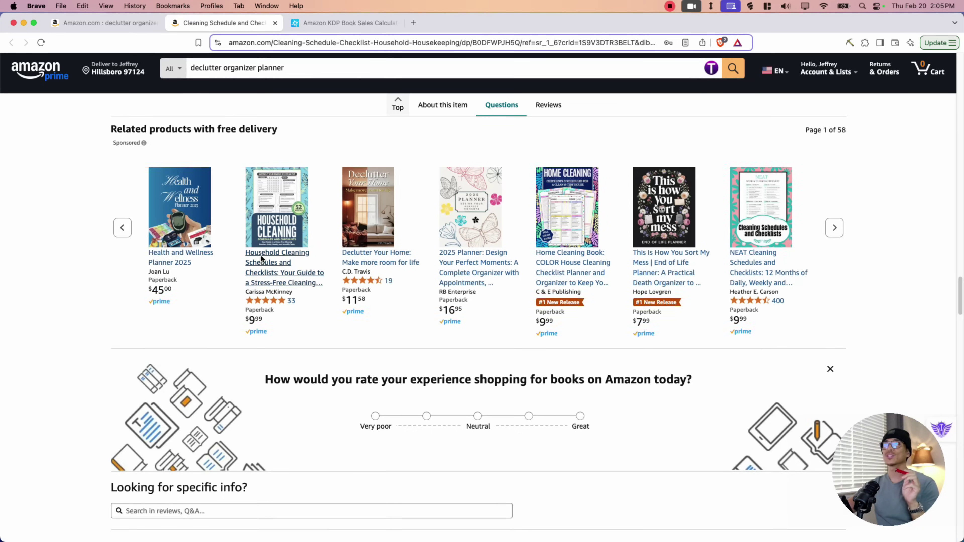
scroll(260, 255, up, 20)
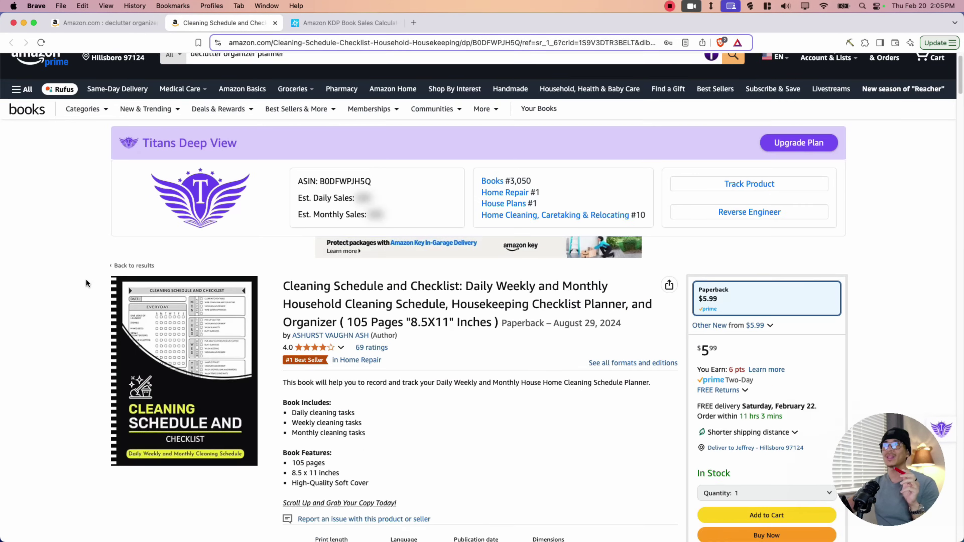
scroll(87, 283, down, 5)
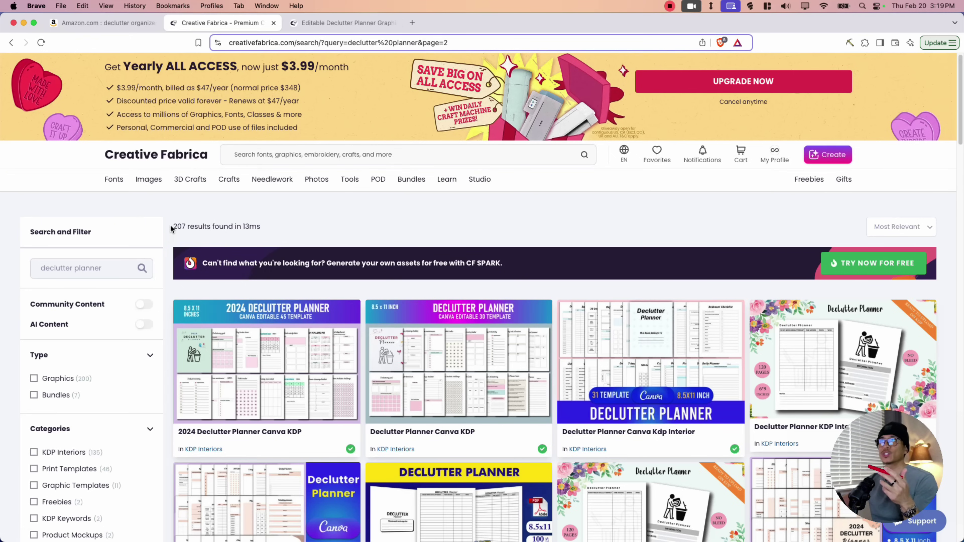
Step: Browse the Creative Fabrica results for "declutter planner" and open the floral 120-page, 6 x 9 inch Declutter Planner KDP Interior
drag(170, 224, 279, 223)
click(305, 231)
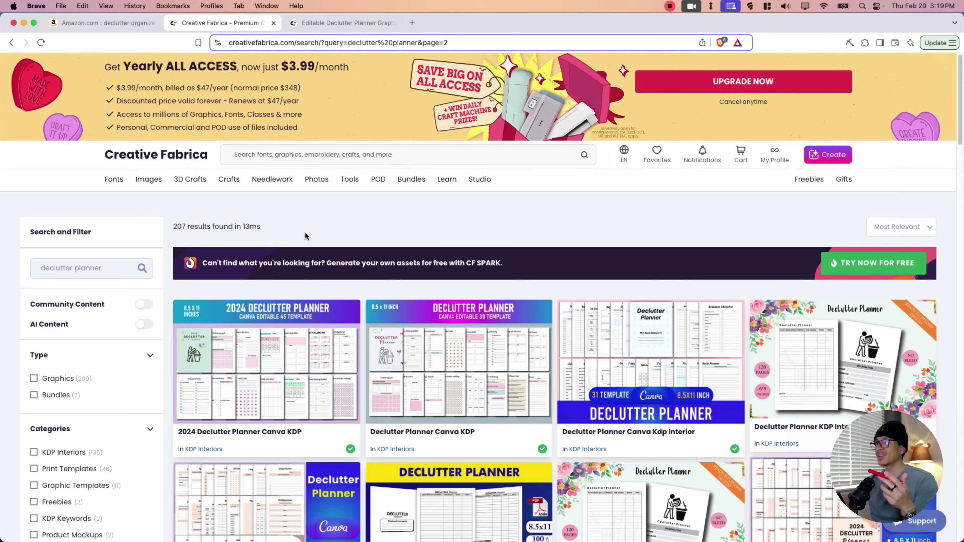
scroll(713, 257, down, 5)
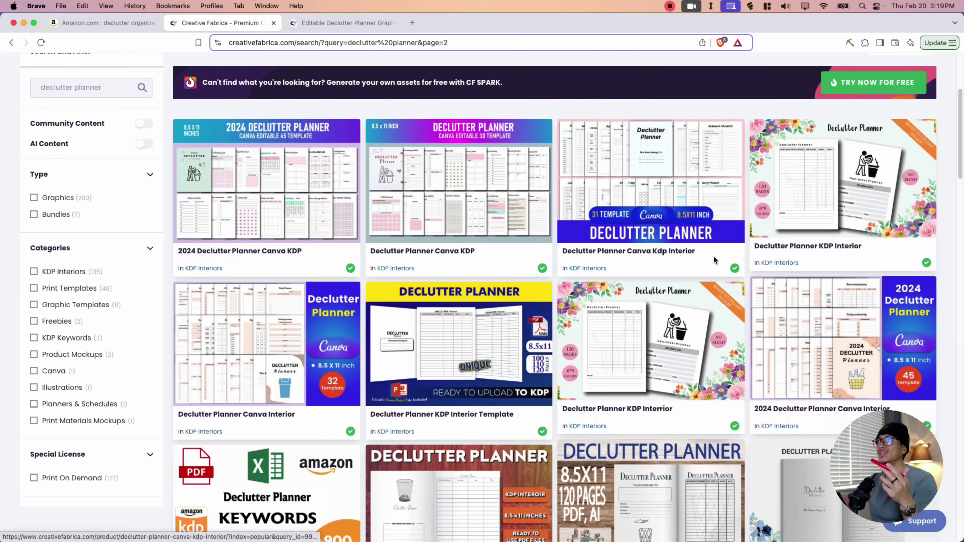
scroll(714, 257, down, 2)
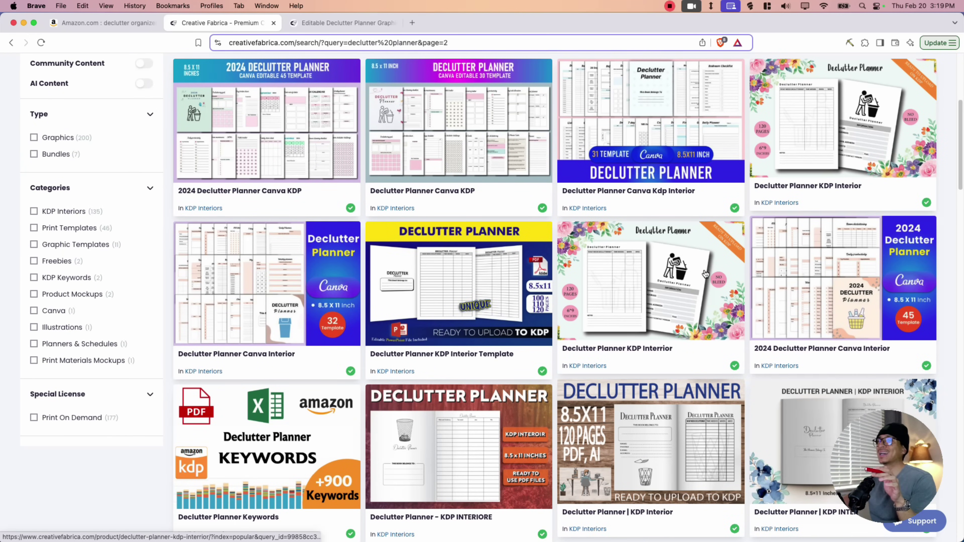
scroll(705, 274, down, 2)
scroll(684, 274, up, 2)
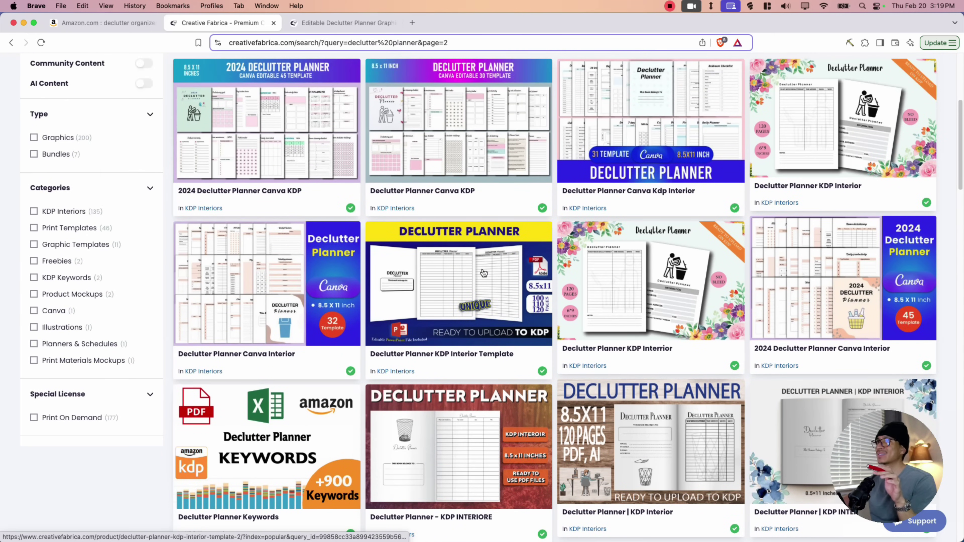
scroll(552, 203, up, 2)
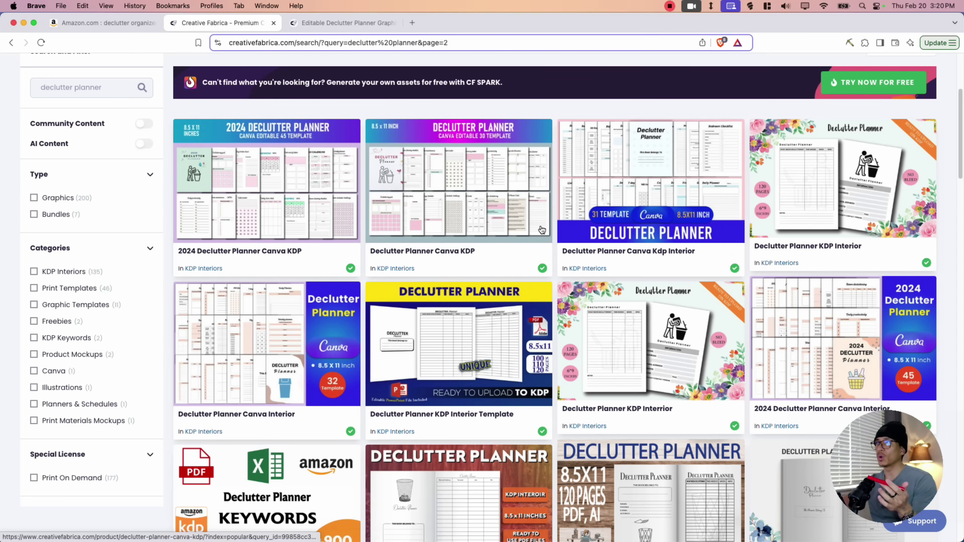
scroll(541, 230, down, 8)
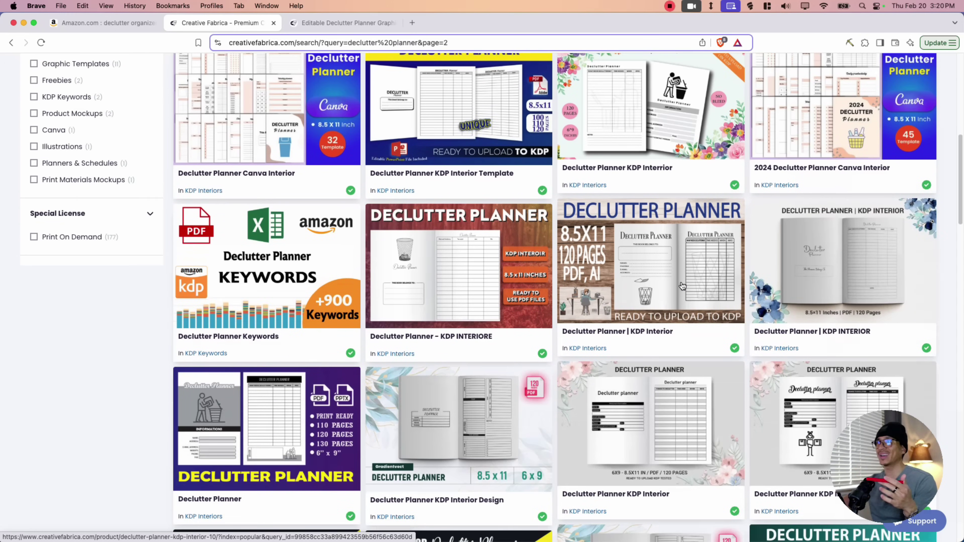
scroll(683, 286, down, 3)
click(683, 286)
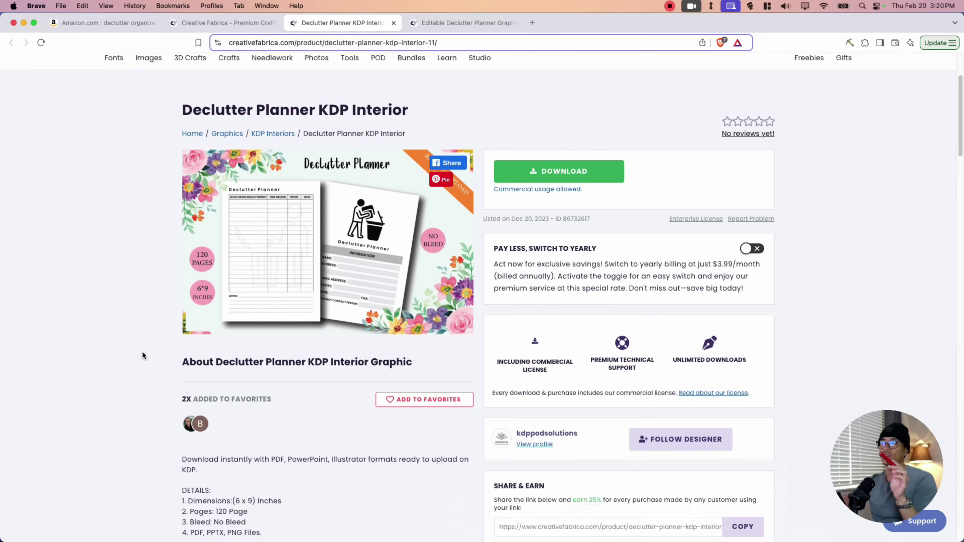
Step: Review the floral Declutter Planner KDP Interior's specifications and close its page
scroll(152, 352, down, 5)
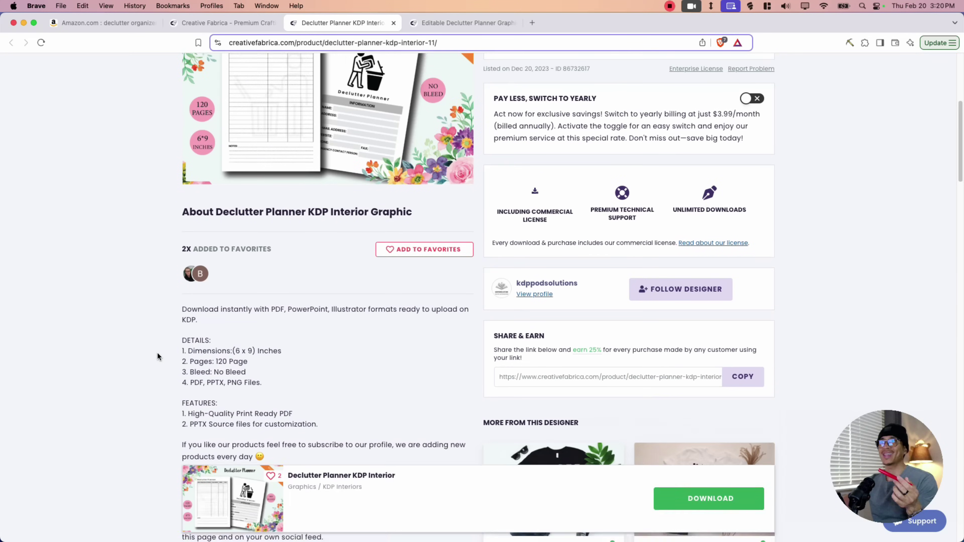
scroll(157, 352, up, 7)
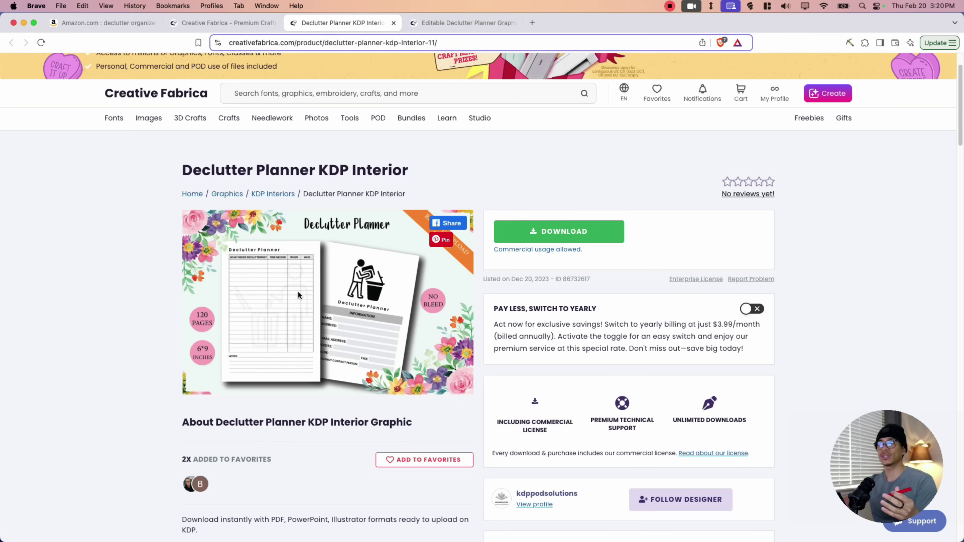
key(super+w)
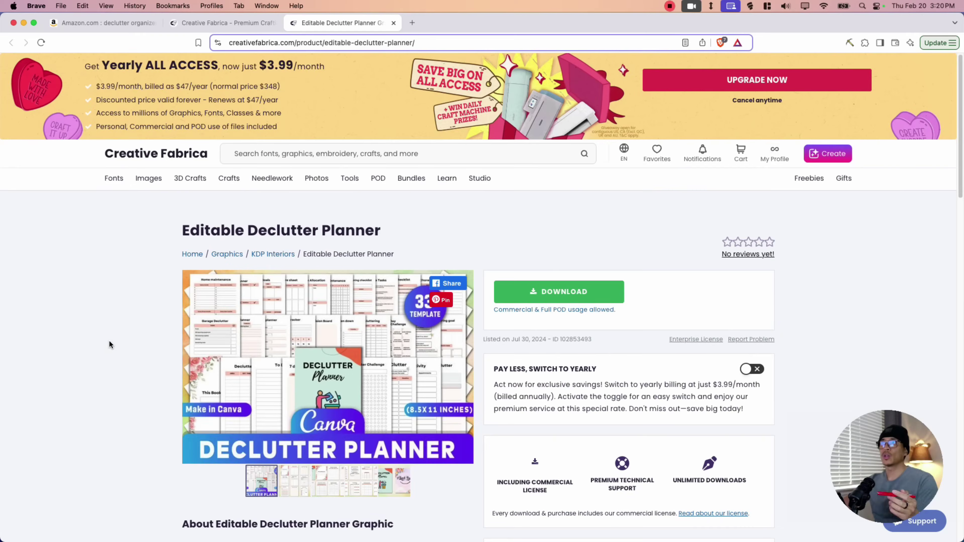
Step: Look through all preview images of the Editable Declutter Planner, from the interior page spreads to the cover
scroll(134, 296, down, 3)
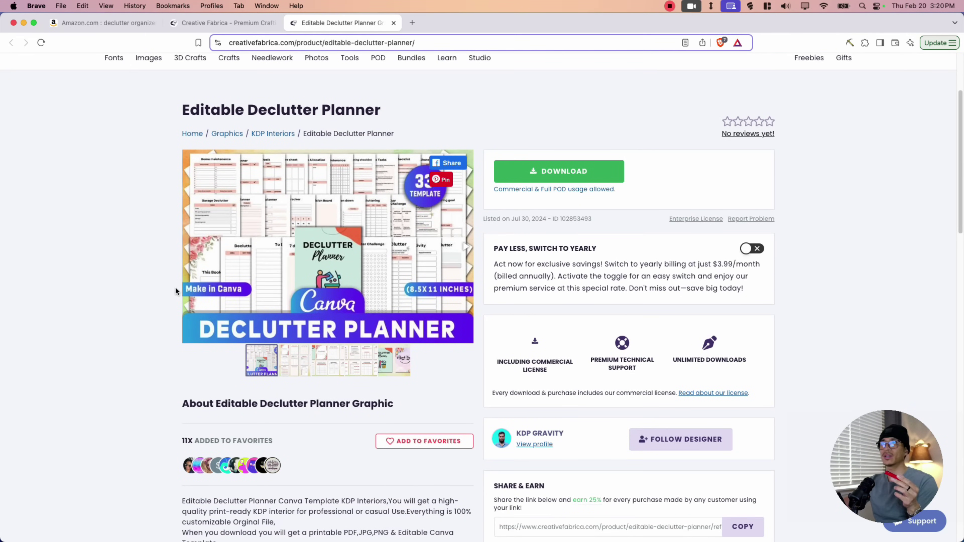
click(459, 249)
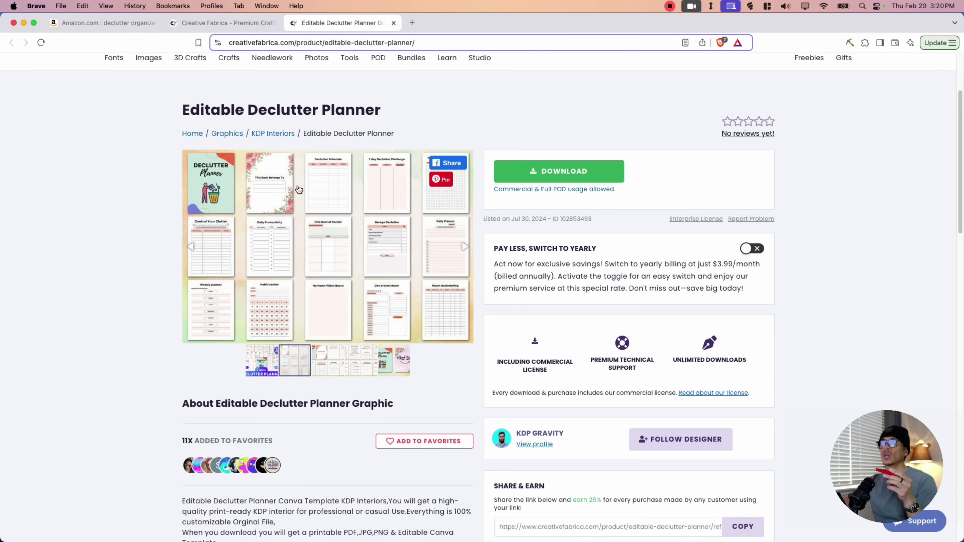
click(460, 249)
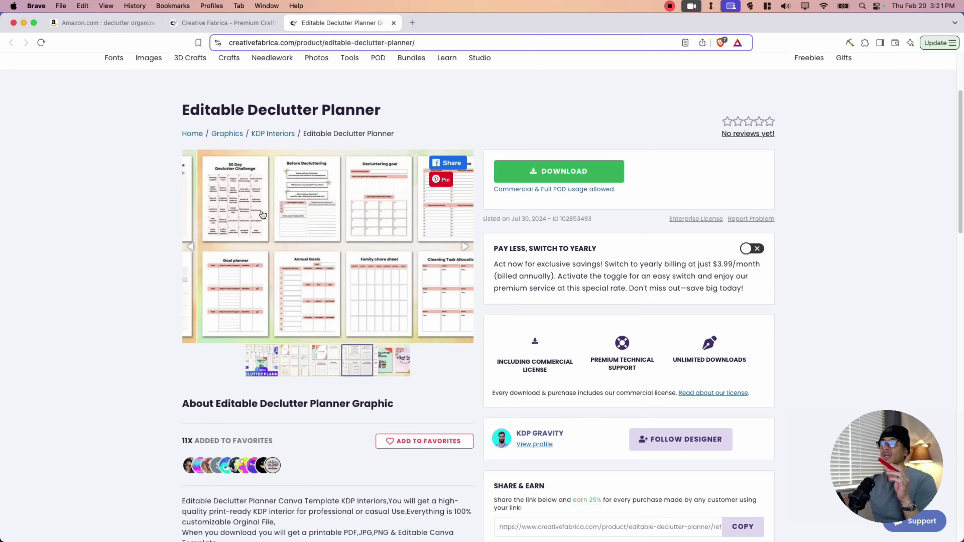
click(463, 249)
click(465, 249)
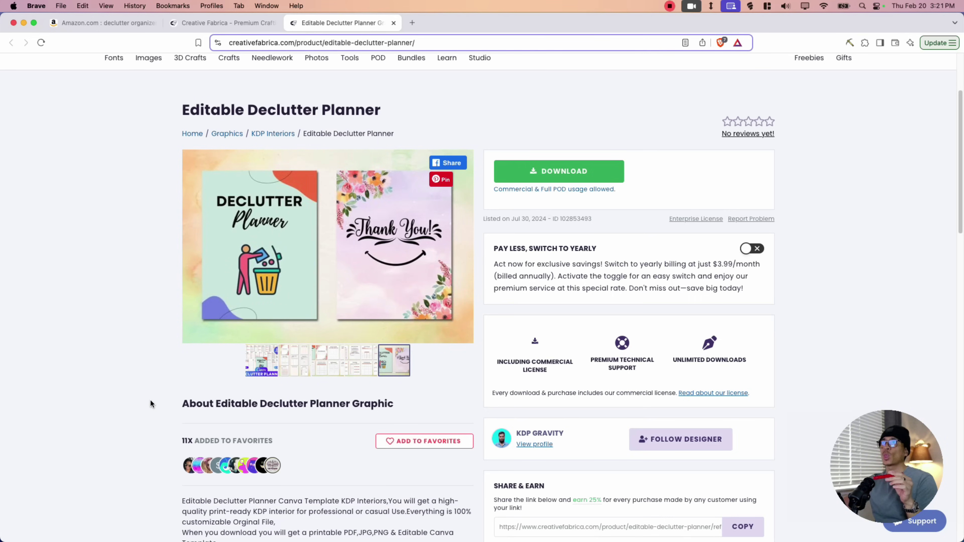
Step: Review the Editable Declutter Planner's specification list, including its challenges, daily productivity, habit tracker and annual goals pages
scroll(116, 392, down, 10)
scroll(126, 372, down, 5)
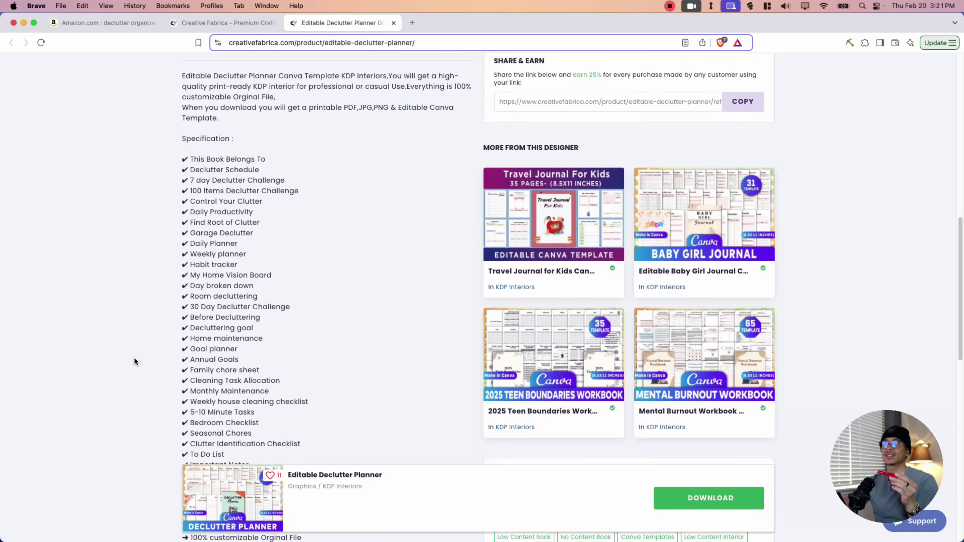
drag(187, 101, 297, 428)
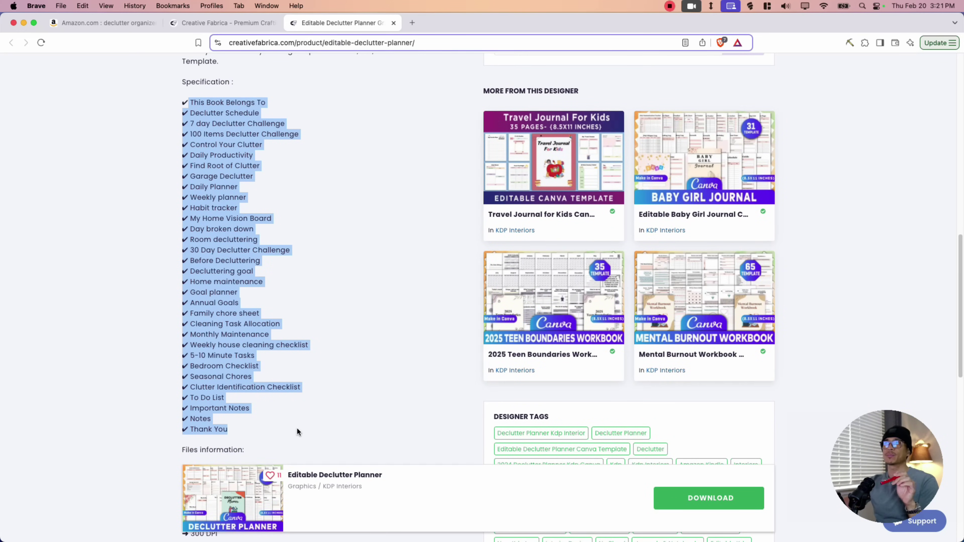
click(281, 399)
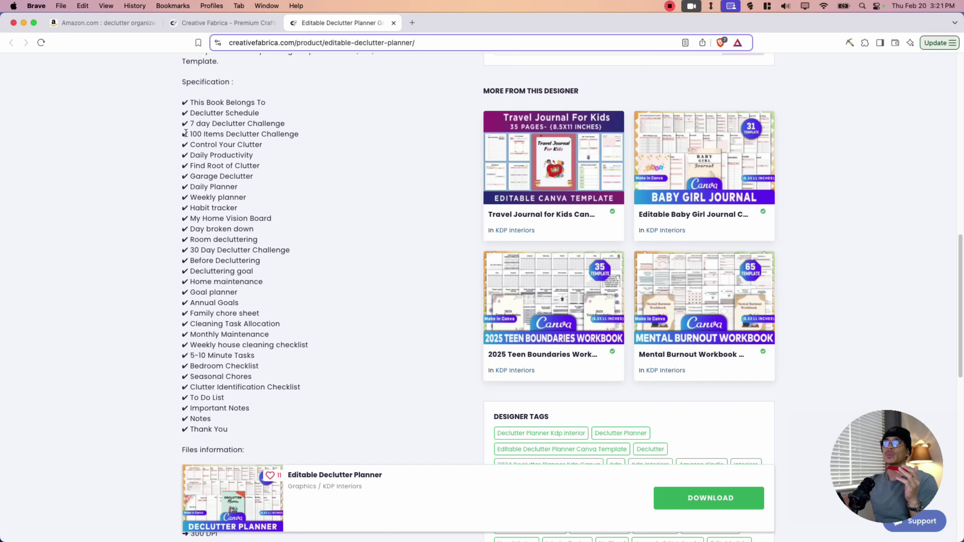
drag(188, 124, 281, 124)
click(188, 158)
drag(200, 156, 250, 156)
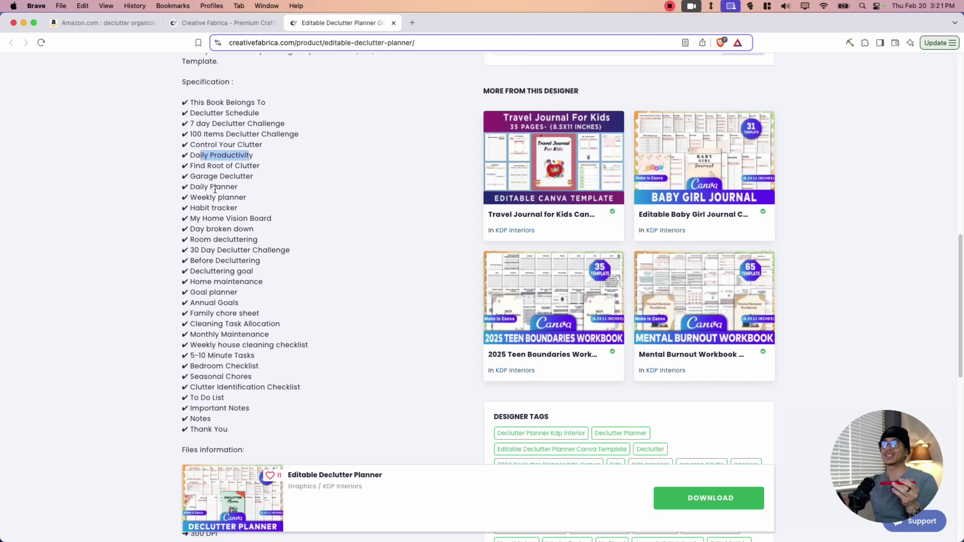
drag(195, 187, 224, 206)
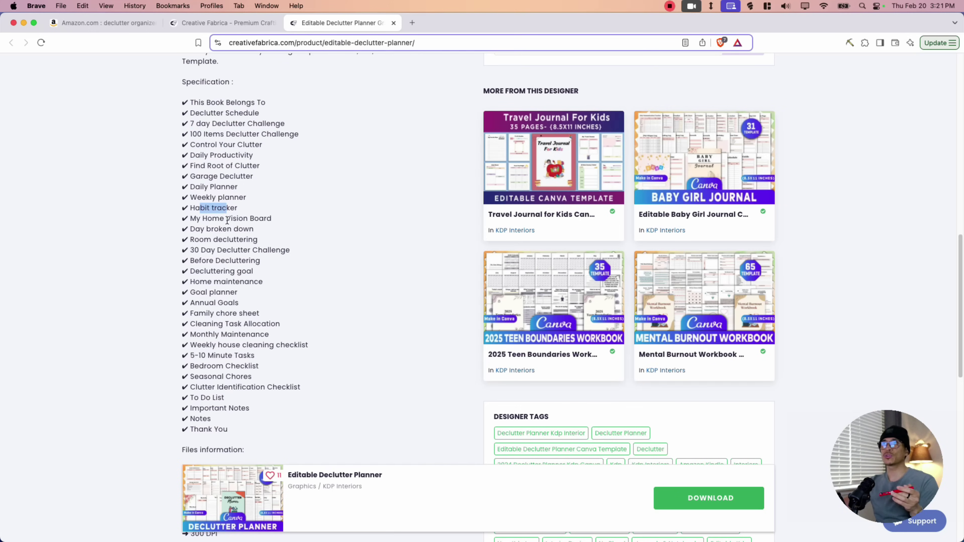
drag(196, 300, 228, 303)
Step: Check the files information of the Editable Declutter Planner, focusing on the editable Canva link
scroll(220, 382, down, 5)
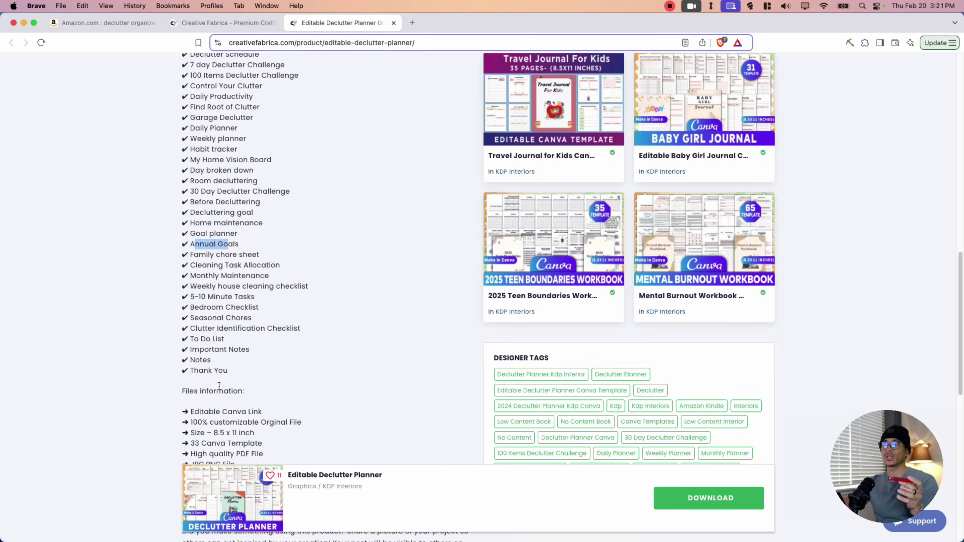
click(192, 290)
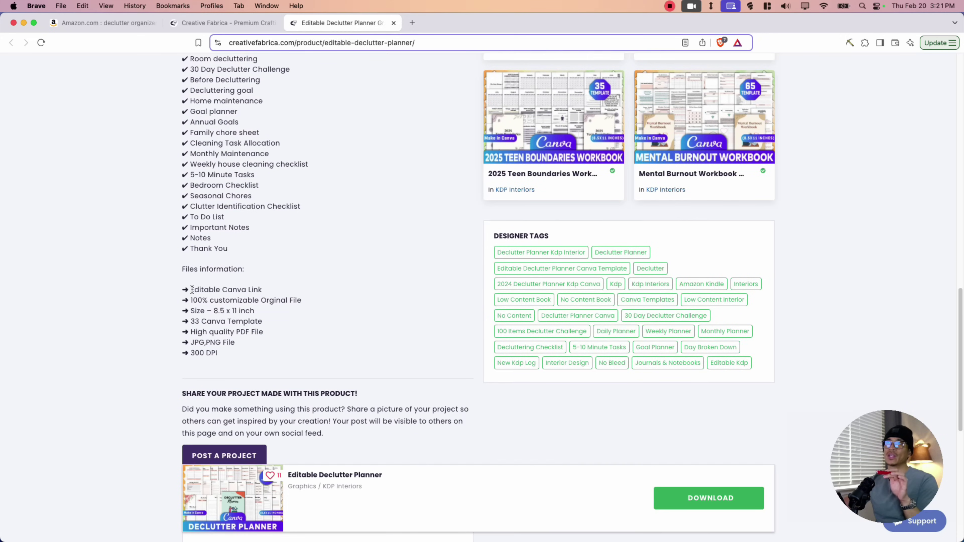
drag(191, 290, 258, 286)
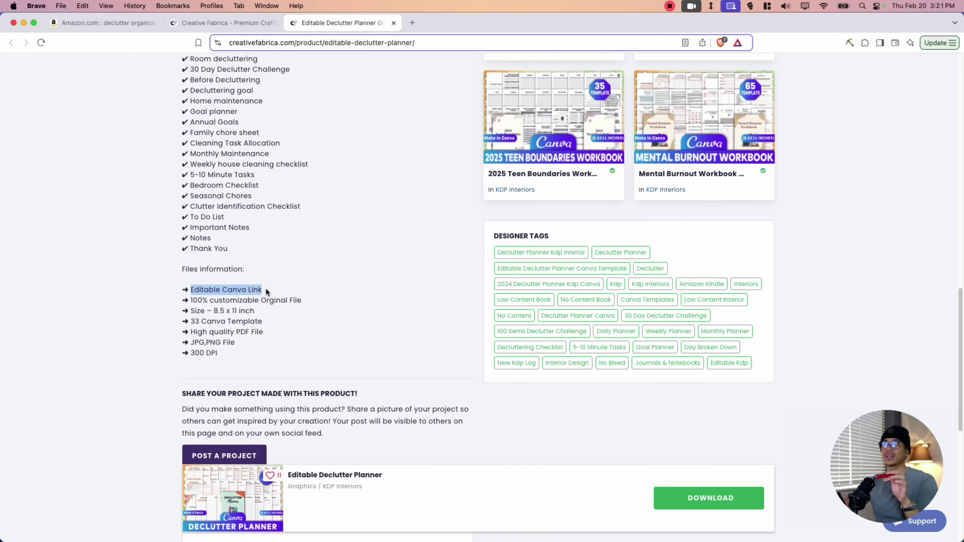
click(266, 291)
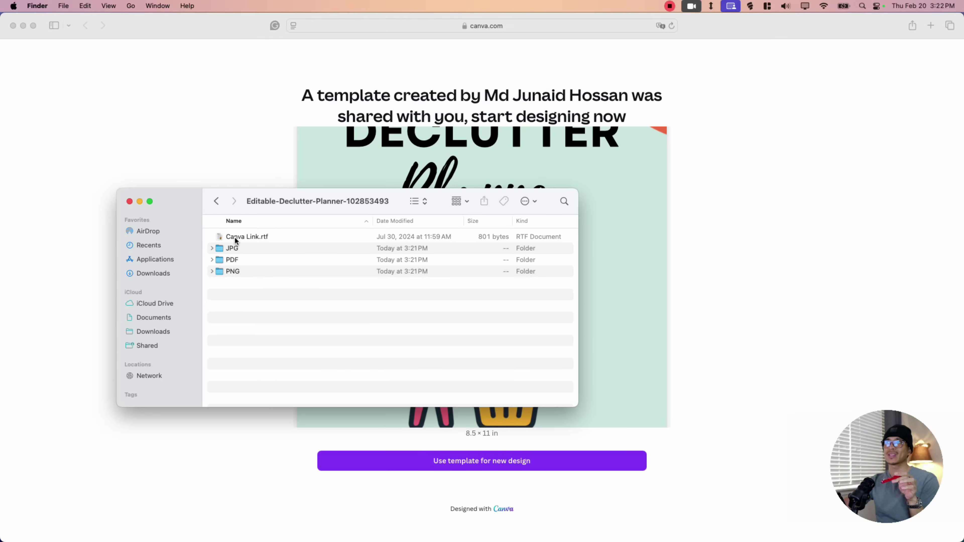
Step: Inspect the template link in Canva Link.rtf from the downloaded folder, and close the document and folder
double_click(255, 237)
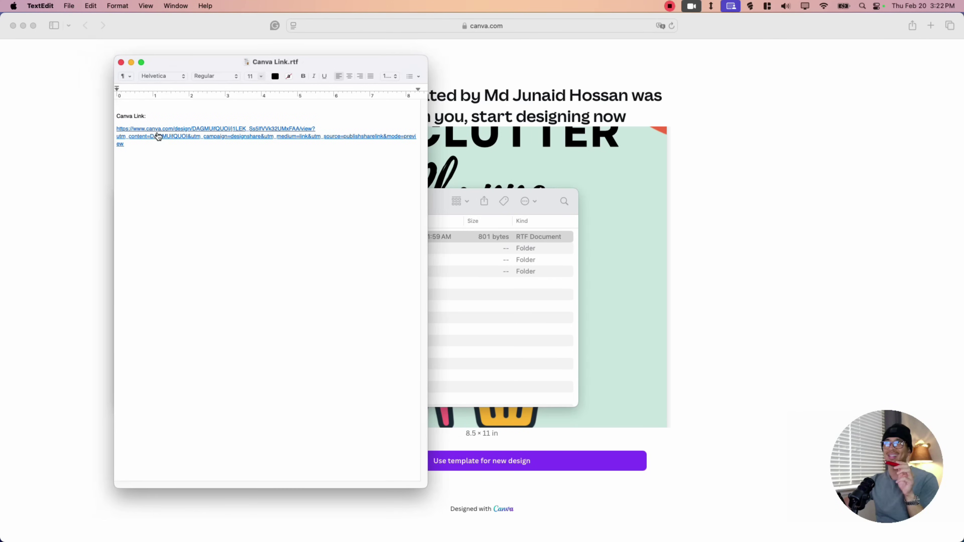
click(121, 63)
click(130, 200)
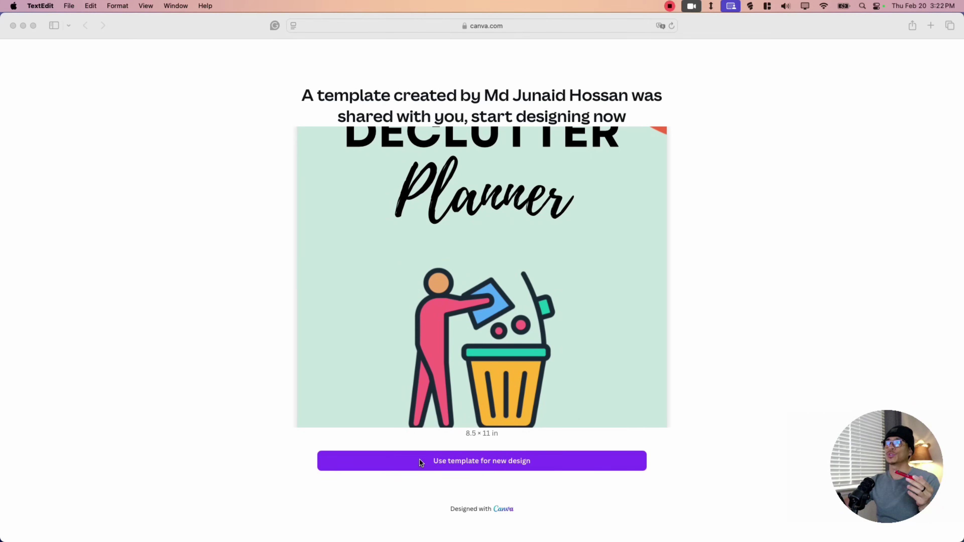
Step: Create a new Canva design from the shared Declutter Planner template and look through its pages
click(516, 460)
click(482, 459)
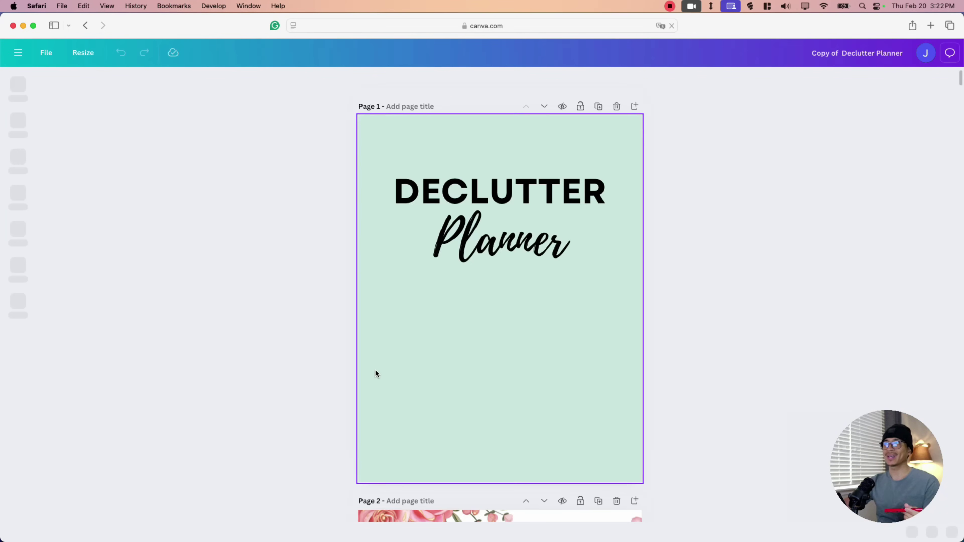
scroll(447, 345, down, 20)
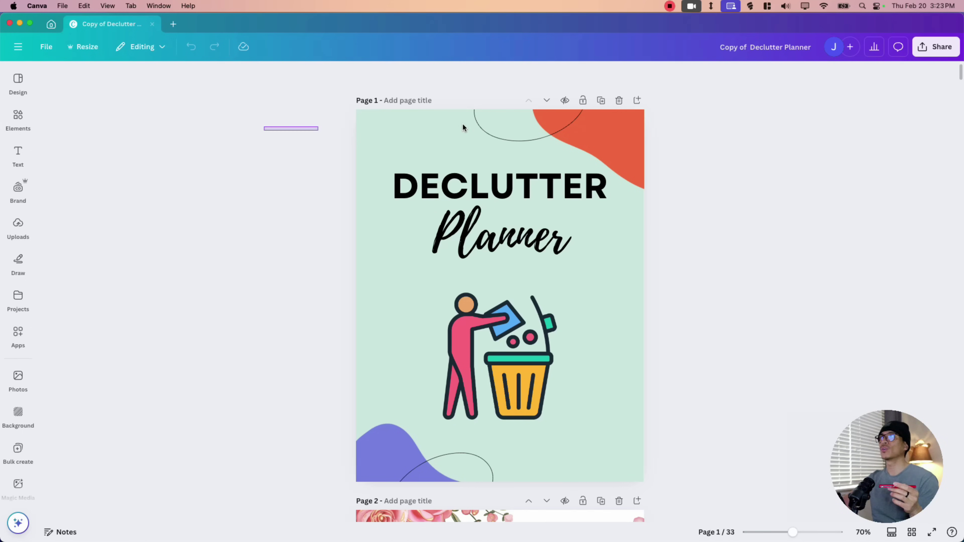
Step: Delete the decorative blobs and curved lines from the upper and lower corners of the cover
click(653, 121)
key(Delete)
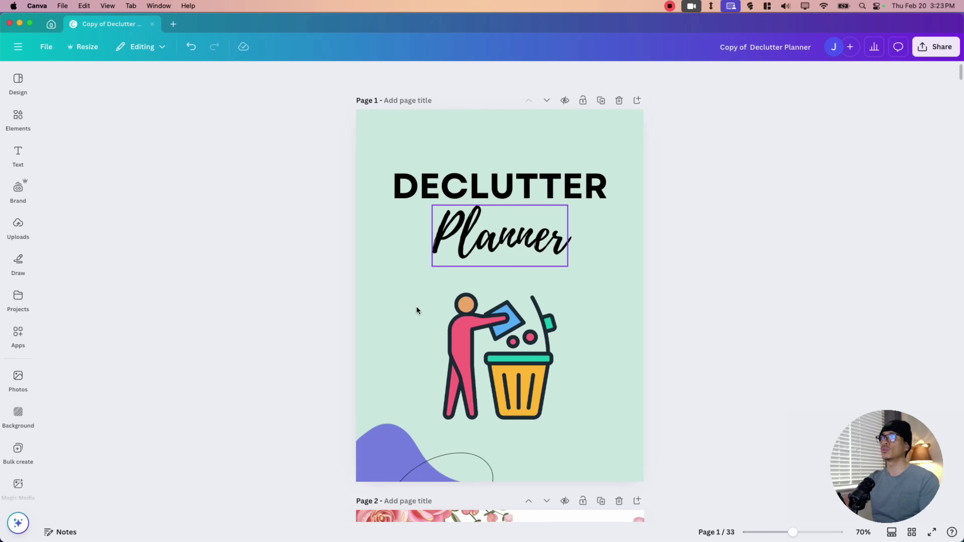
click(420, 469)
key(Delete)
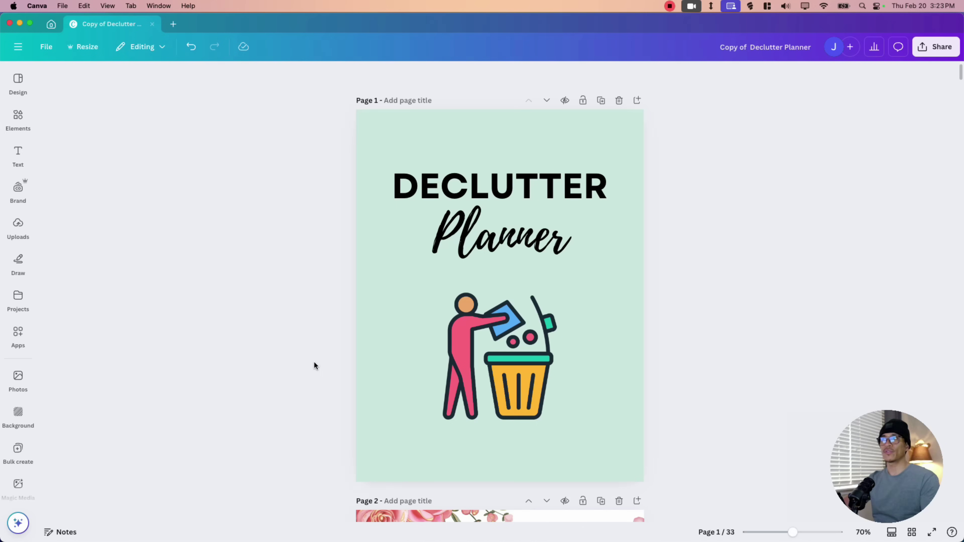
Step: Change the cover page's background to the default solid light gray
click(354, 337)
click(430, 76)
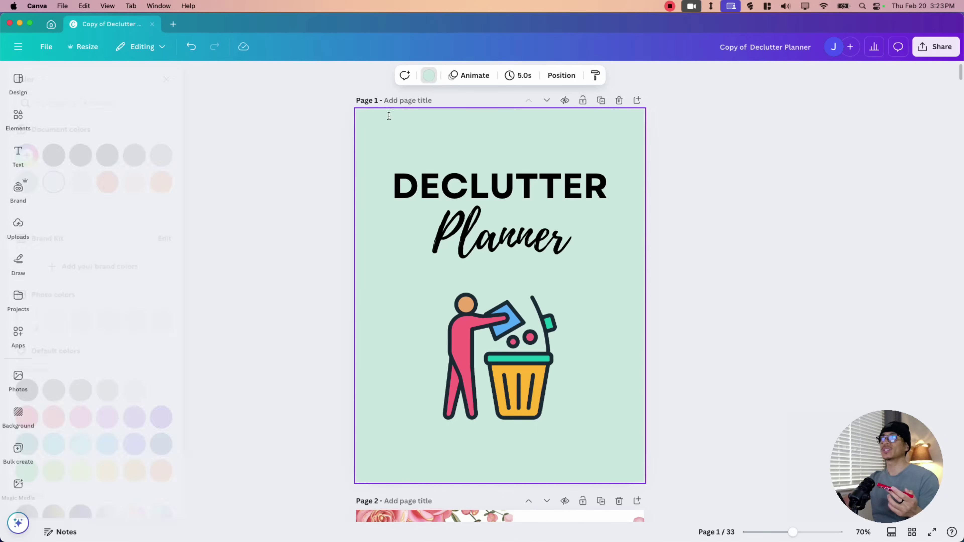
click(56, 210)
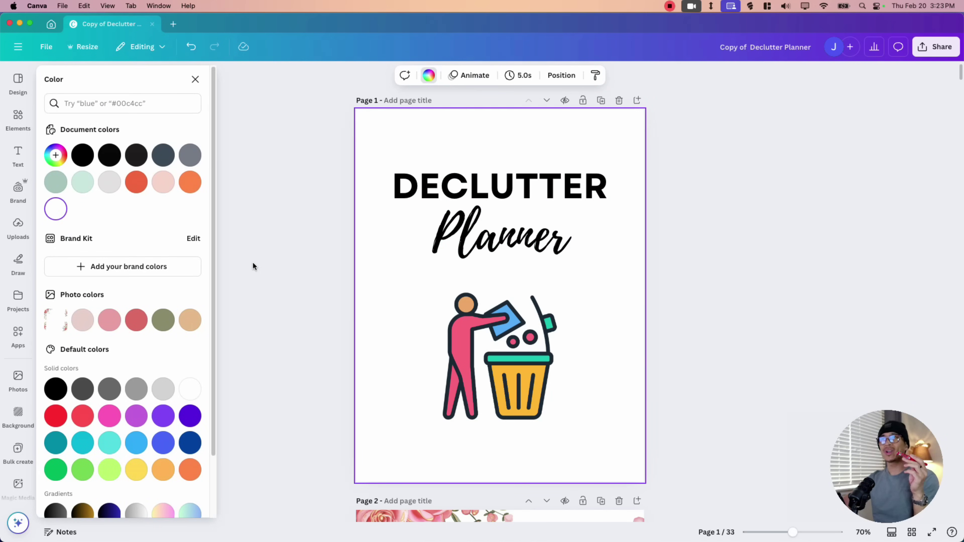
click(164, 394)
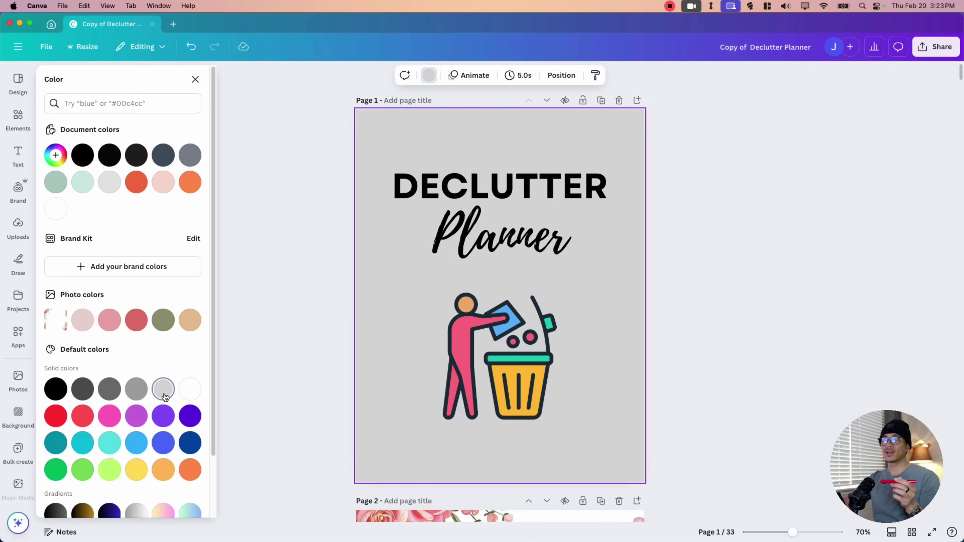
click(299, 348)
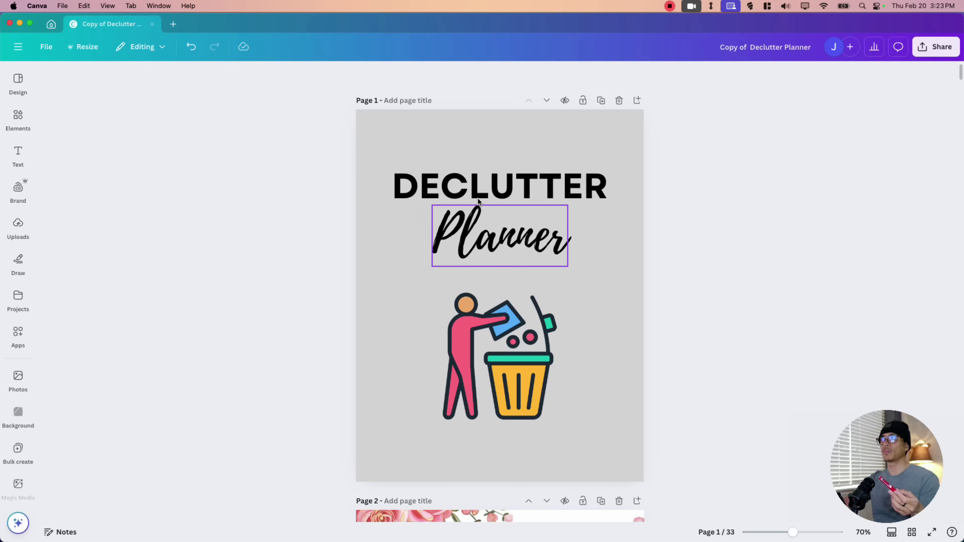
Step: Set both cover title words to The Seasons font and place "Planner" close beneath the right end of "DECLUTTER"
click(480, 184)
click(296, 76)
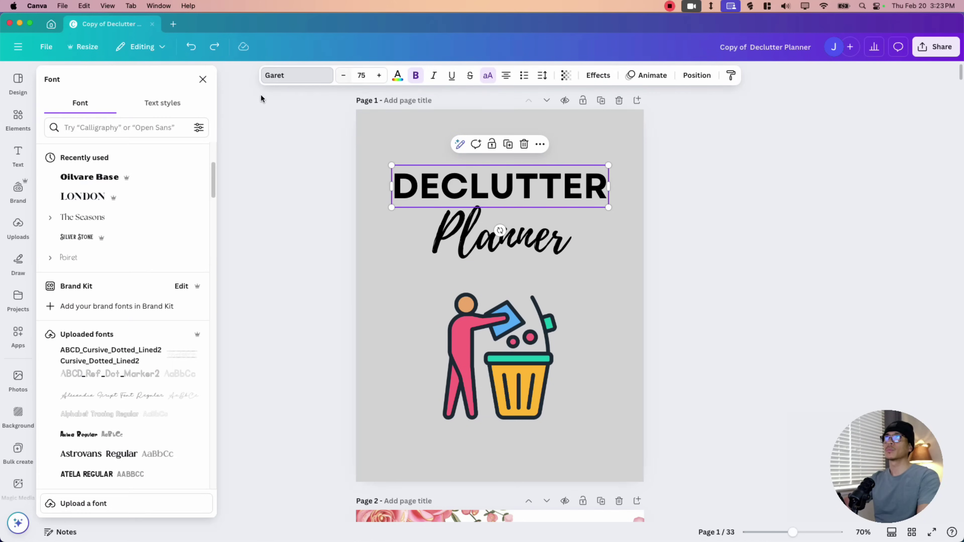
click(82, 217)
key(Tab)
click(82, 217)
drag(587, 265, 533, 230)
click(632, 253)
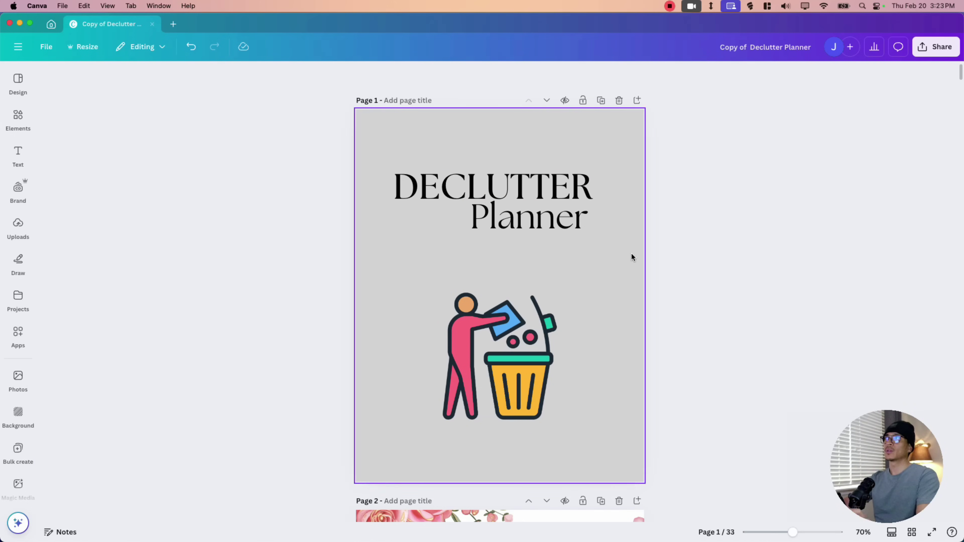
Step: Move both title words down the cover together and delete the illustration of the person at the trash bin
drag(693, 248, 548, 255)
click(506, 333)
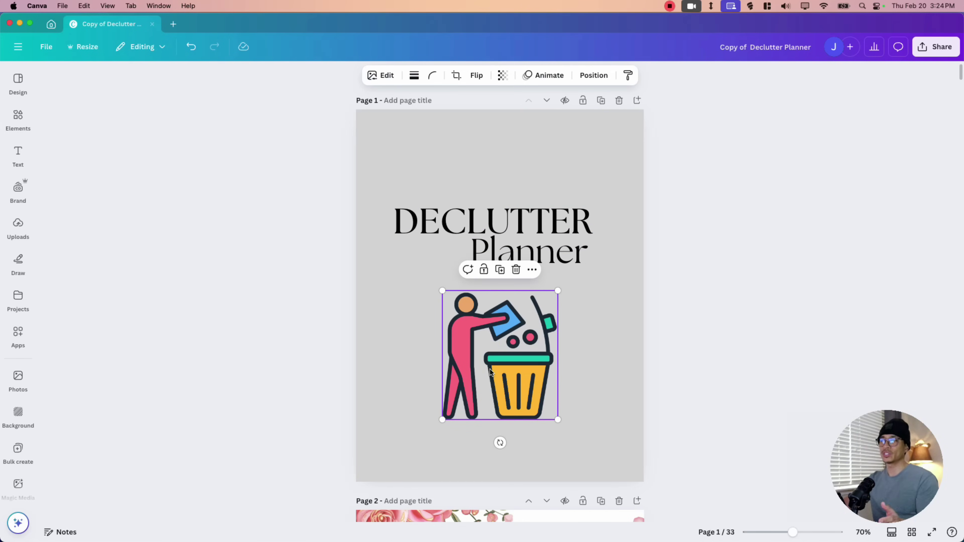
key(Delete)
Step: Search the design elements for "declutter" and browse only the graphics
click(18, 119)
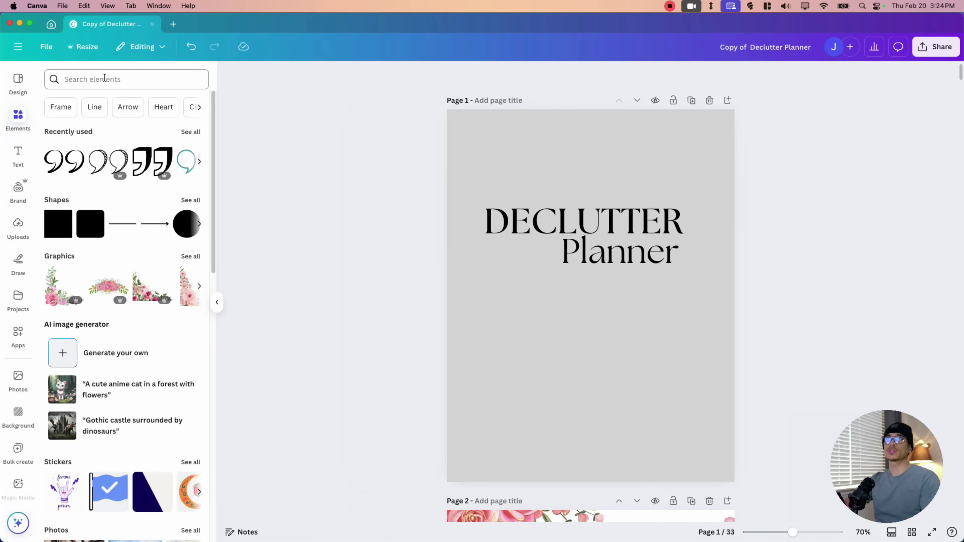
click(106, 80)
text(de)
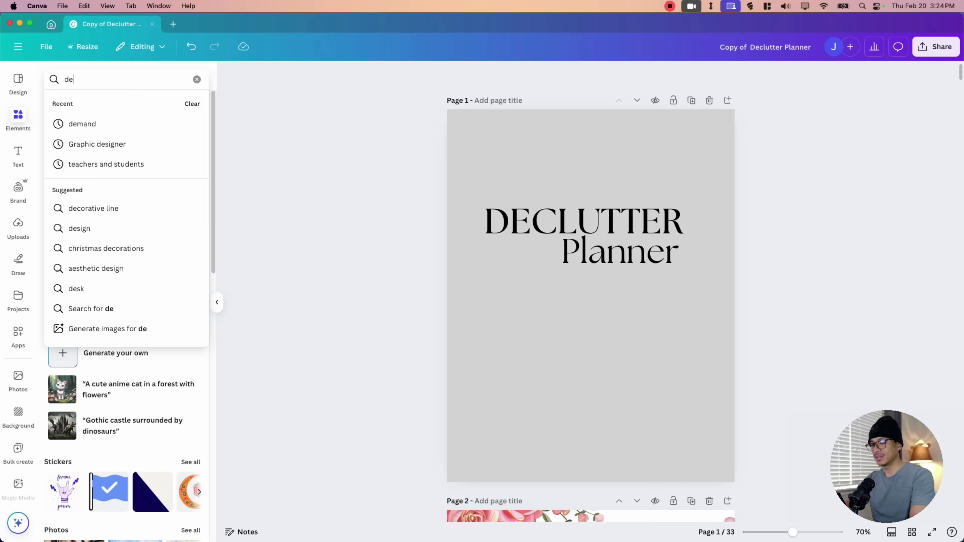
text(clutter)
key(Return)
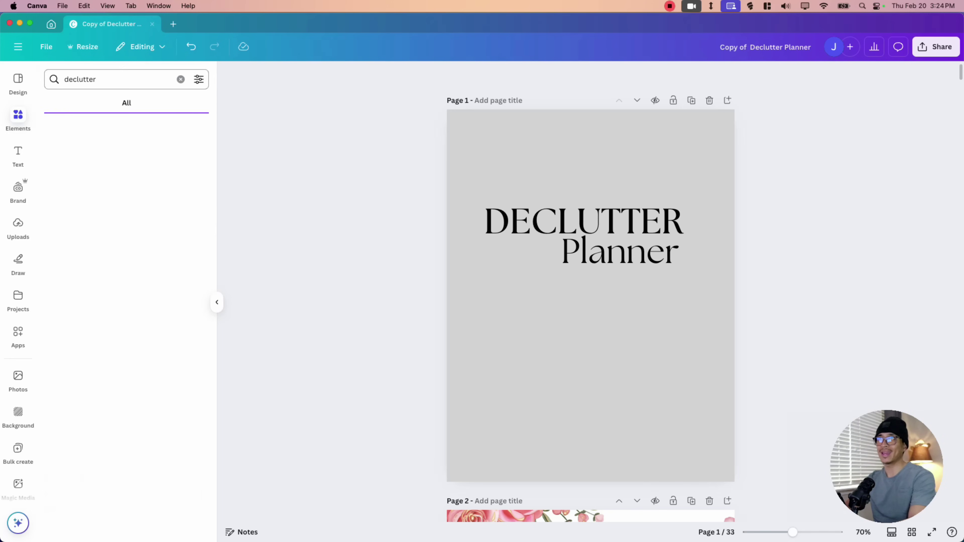
click(80, 103)
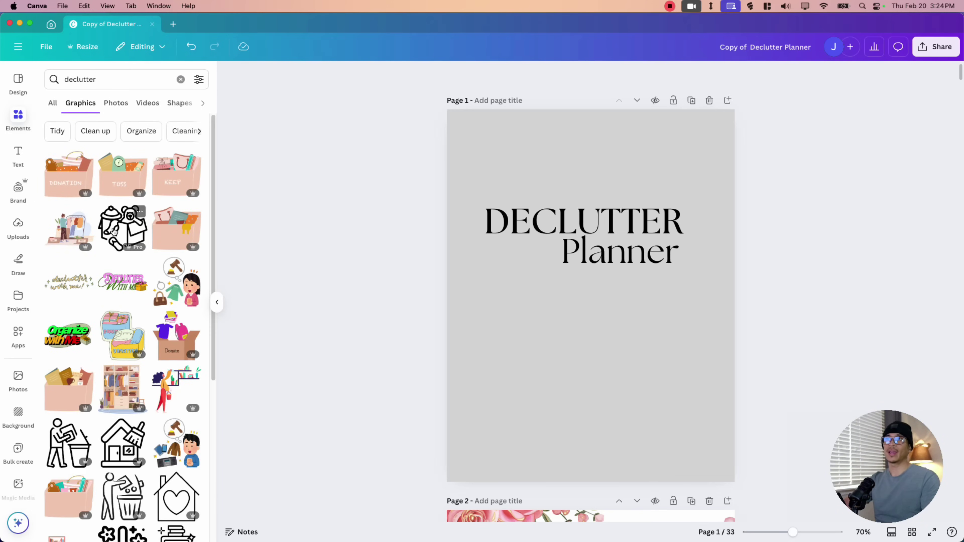
scroll(115, 255, down, 6)
scroll(109, 262, up, 3)
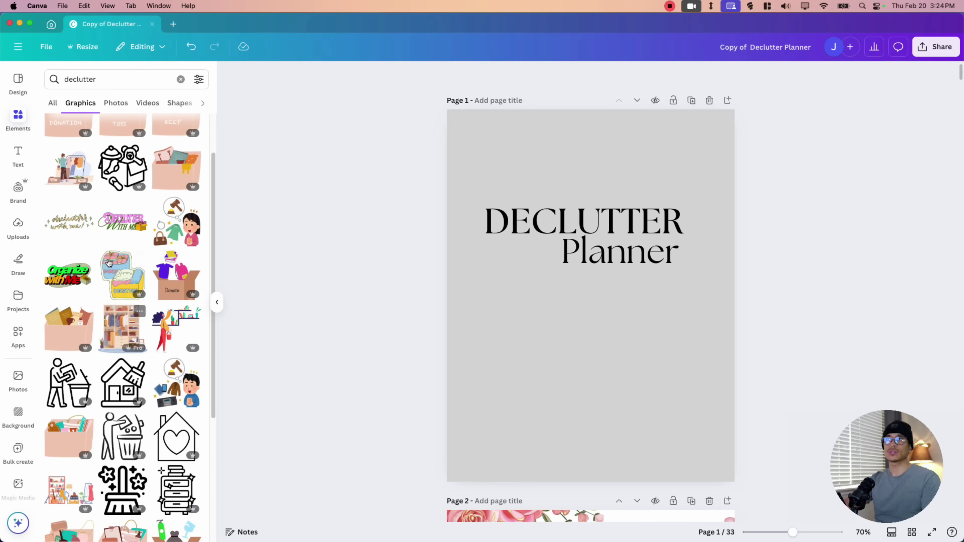
Step: Add the line-art toy box graphic beneath "Planner" on the cover and move it down the page together with both title words
click(118, 173)
drag(648, 242, 588, 300)
drag(606, 218, 607, 250)
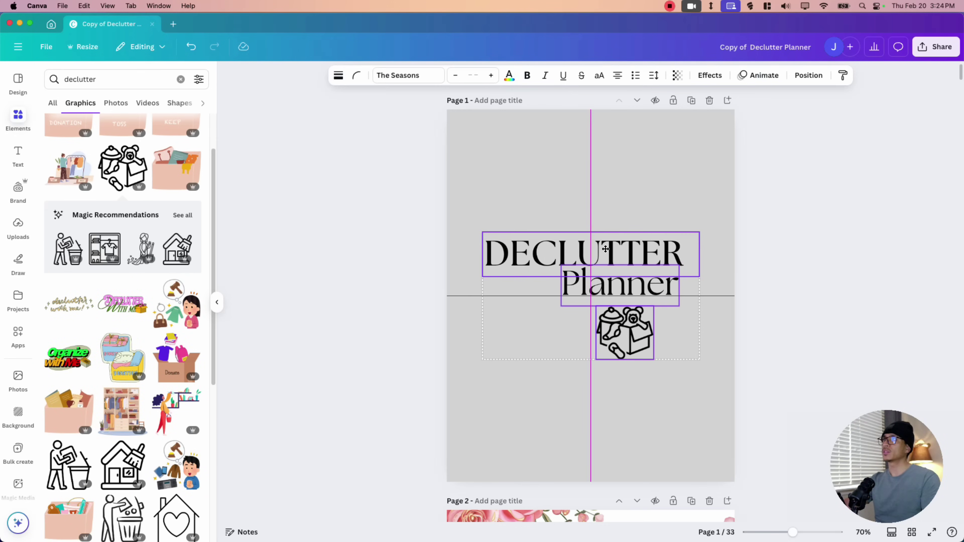
click(828, 281)
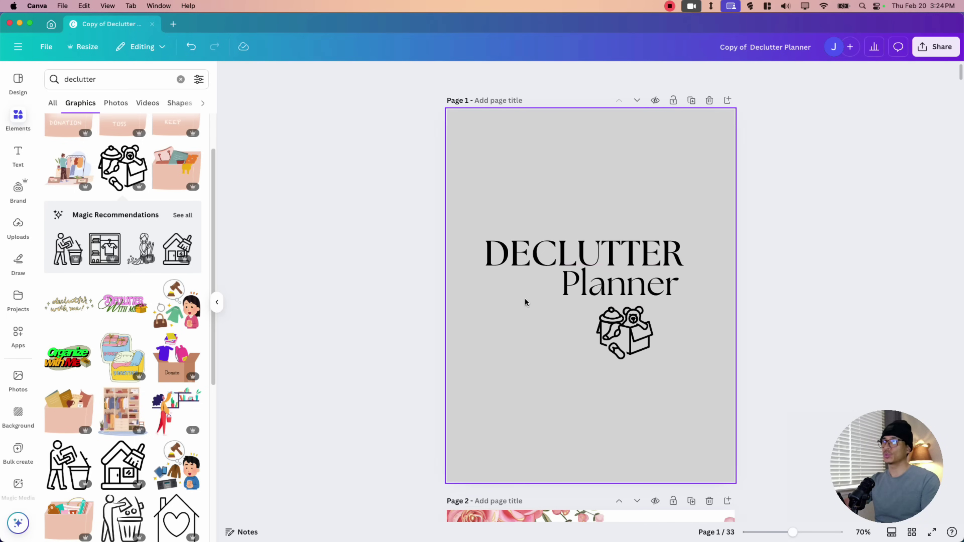
Step: Delete all the floral decorations around the "This Book Belongs To" page
scroll(400, 252, down, 10)
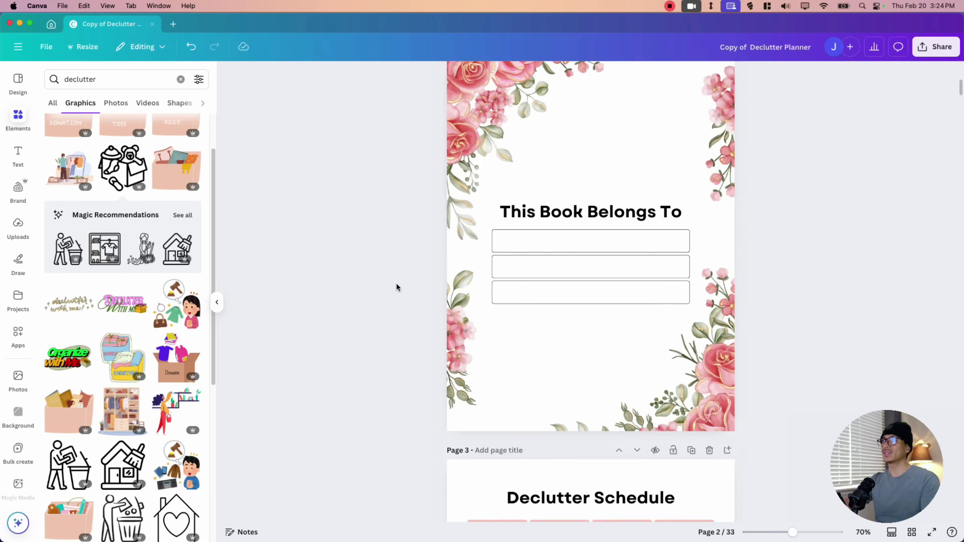
drag(336, 182, 881, 214)
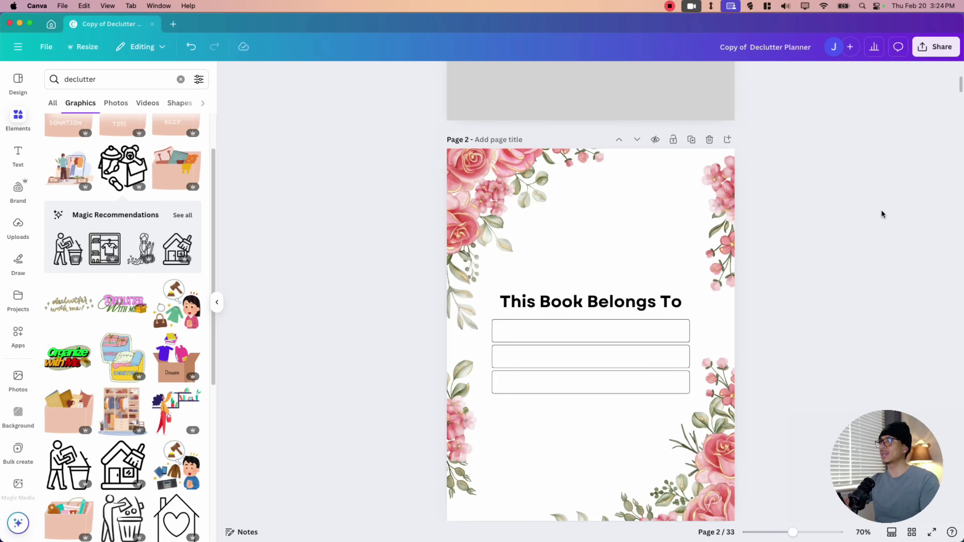
click(598, 232)
key(Delete)
scroll(585, 231, down, 2)
Step: Set the "This Book Belongs To" heading on page 2 to The Seasons font, matching the cover title
click(553, 237)
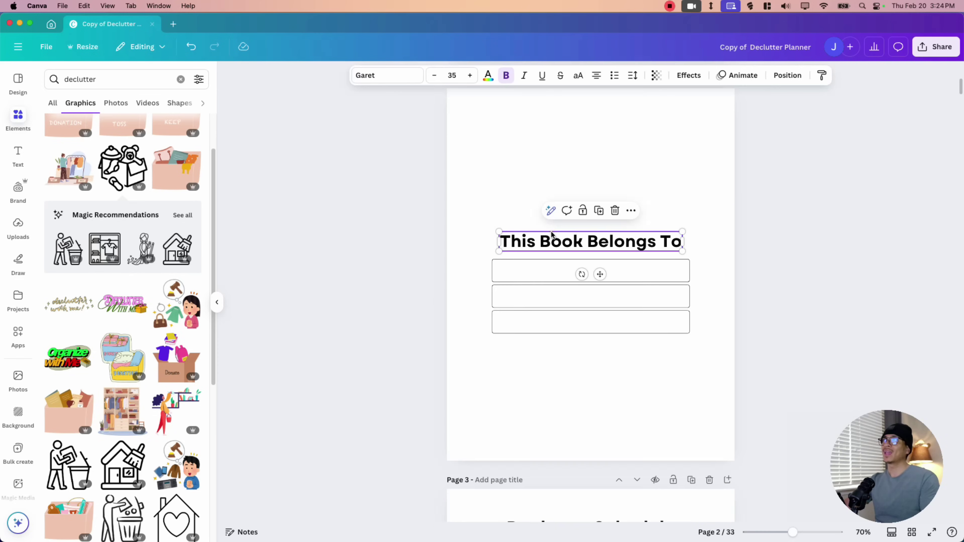
scroll(509, 212, up, 6)
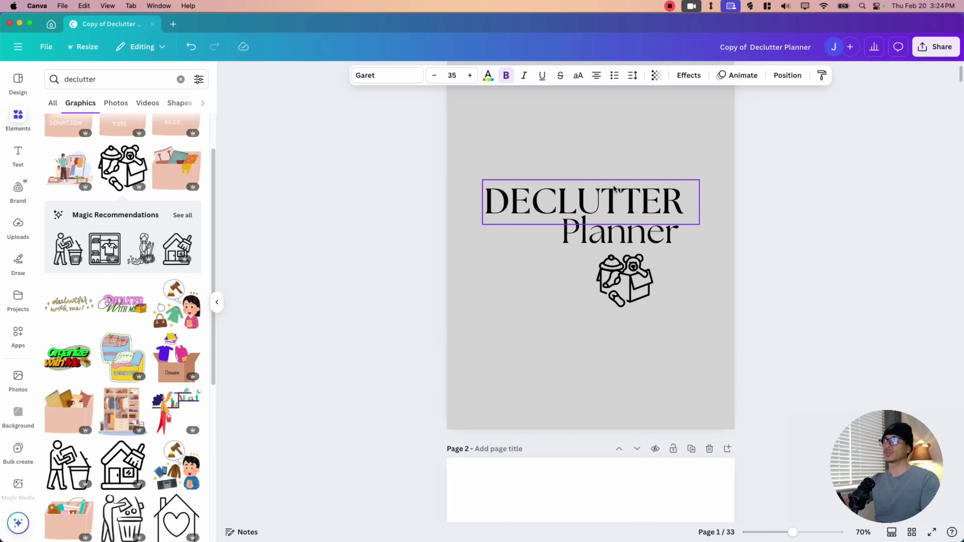
scroll(590, 201, down, 4)
click(380, 76)
scroll(177, 168, down, 3)
scroll(175, 171, up, 2)
click(175, 184)
scroll(755, 306, down, 5)
click(756, 305)
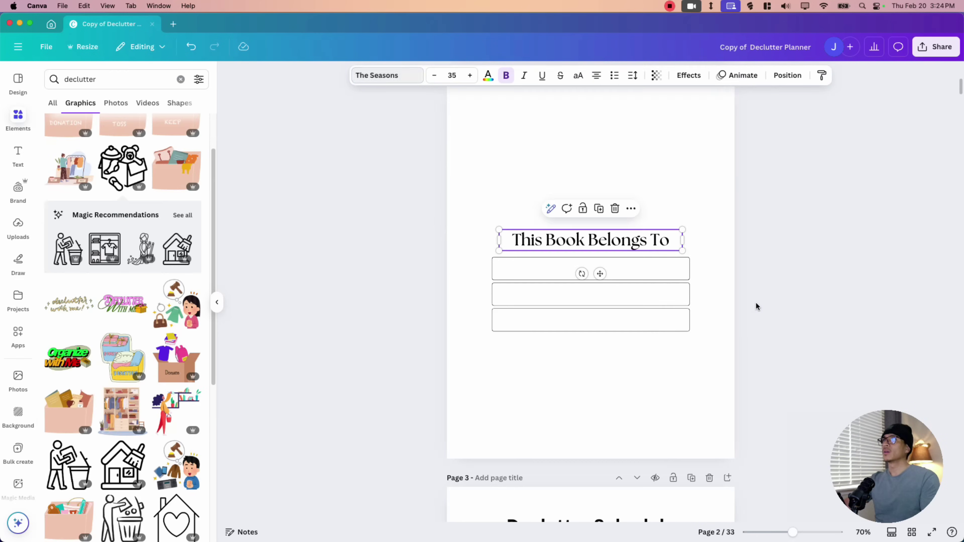
Step: Fill the three boxes under "This Book Belongs To" with the default light gray #d9d9d9 and remove their borders
scroll(738, 333, up, 2)
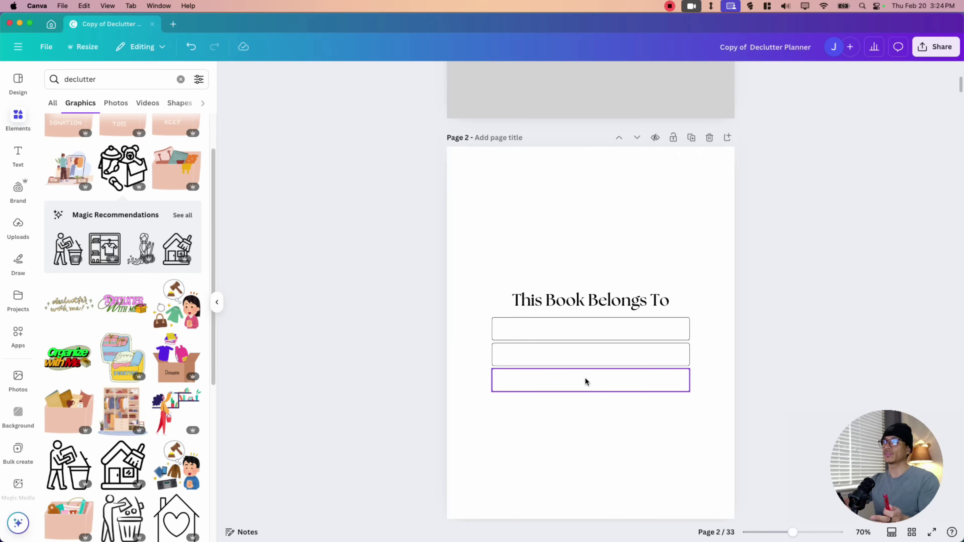
click(626, 333)
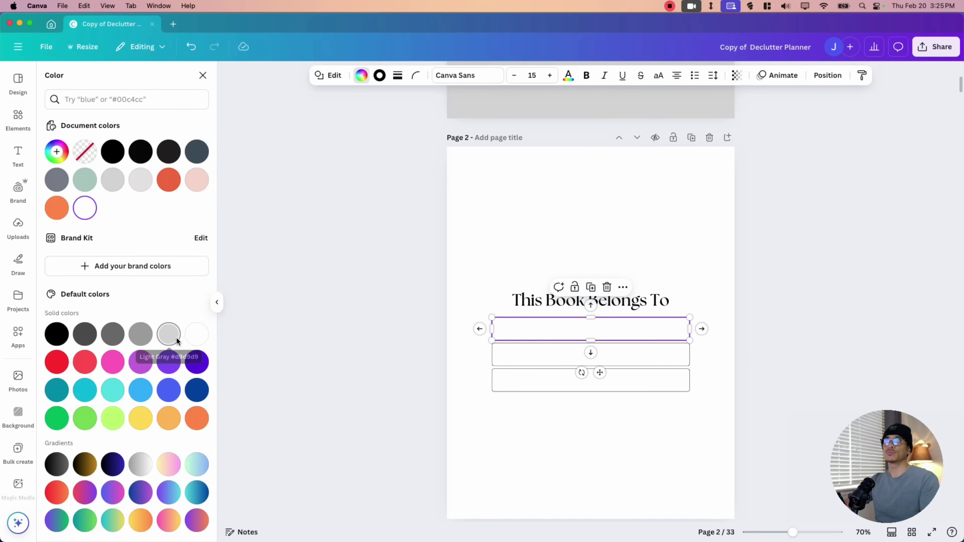
click(176, 337)
drag(413, 320, 608, 394)
click(398, 75)
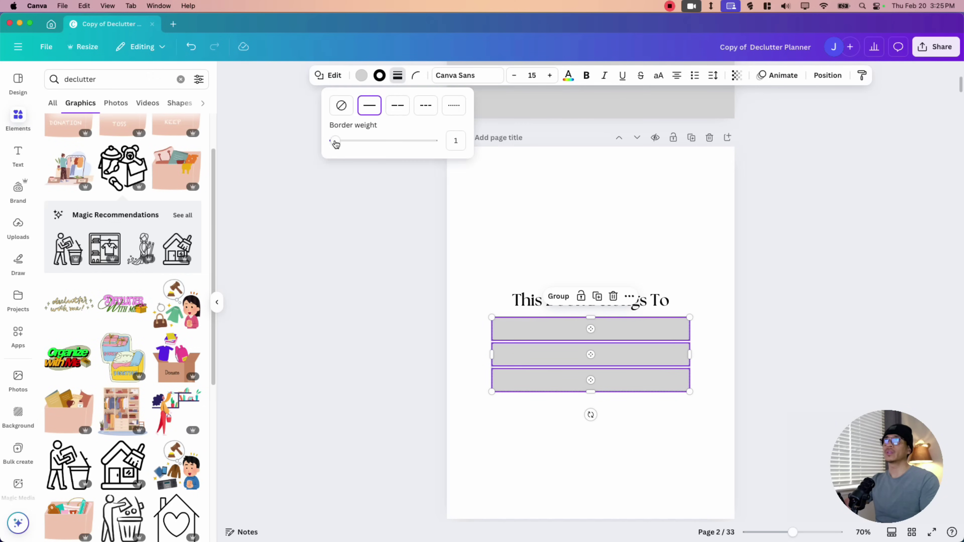
drag(336, 142, 333, 357)
click(333, 357)
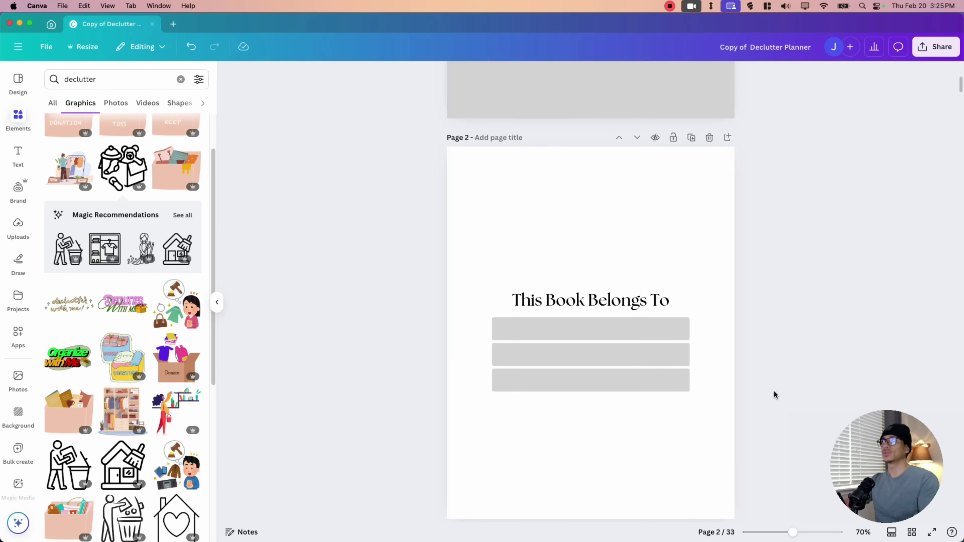
Step: Change the fill of all three page 2 boxes to a lighter custom gray
drag(770, 402, 526, 322)
click(370, 75)
click(56, 151)
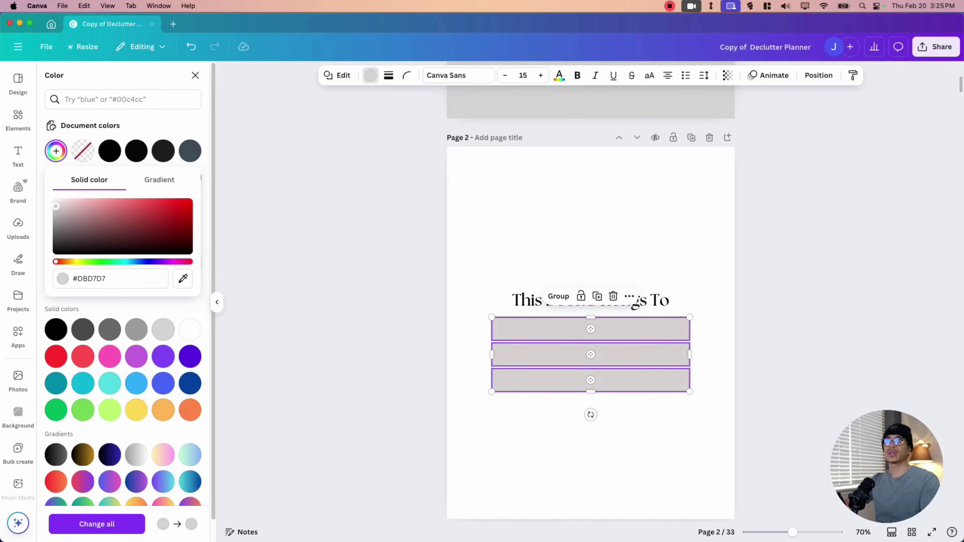
click(61, 205)
click(776, 319)
Step: Change the cover background to the same lighter custom gray used for the page 2 boxes
scroll(777, 317, down, 2)
scroll(644, 112, up, 10)
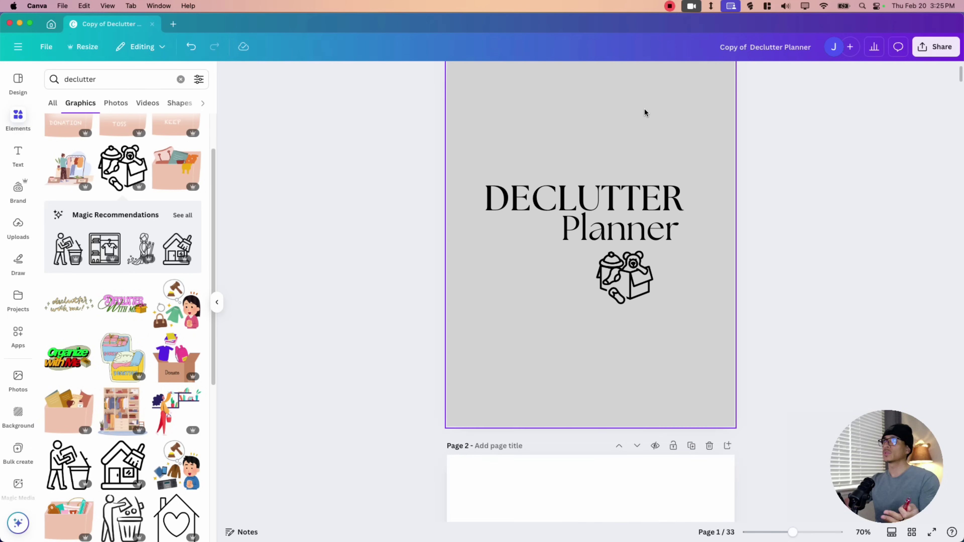
click(460, 77)
click(519, 75)
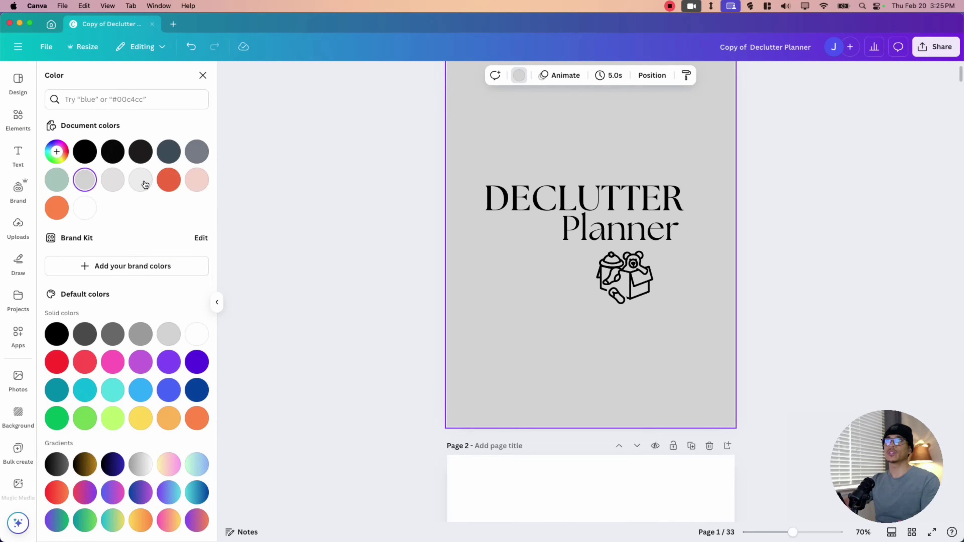
click(140, 180)
click(410, 260)
Step: Examine the Declutter Schedule page's layout, checking its title, column header labels and table for styling that needs changing
scroll(552, 234, down, 5)
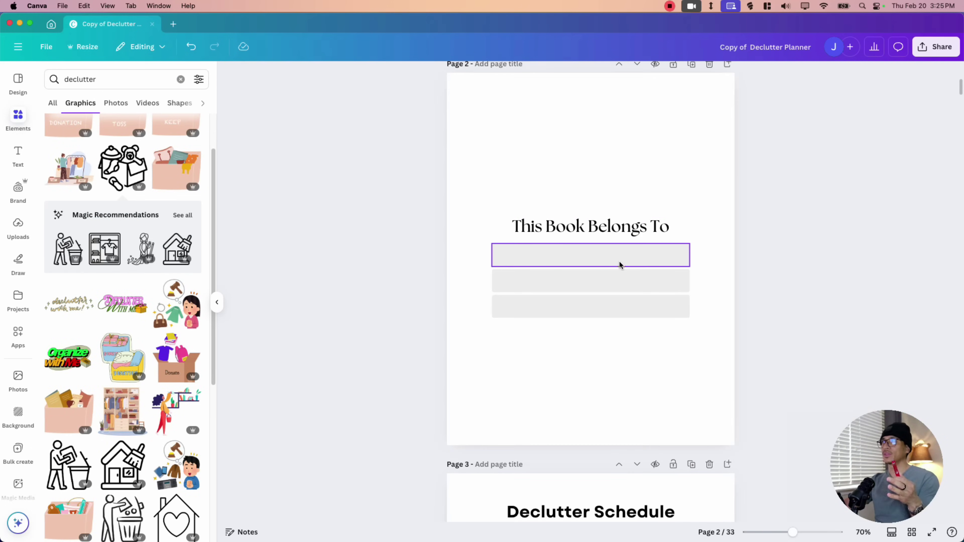
scroll(492, 251, down, 8)
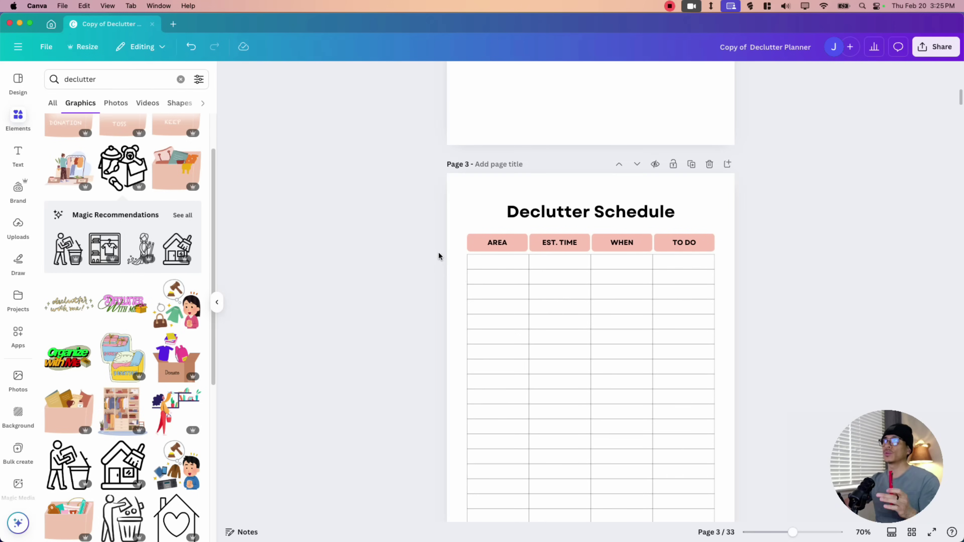
scroll(452, 262, down, 2)
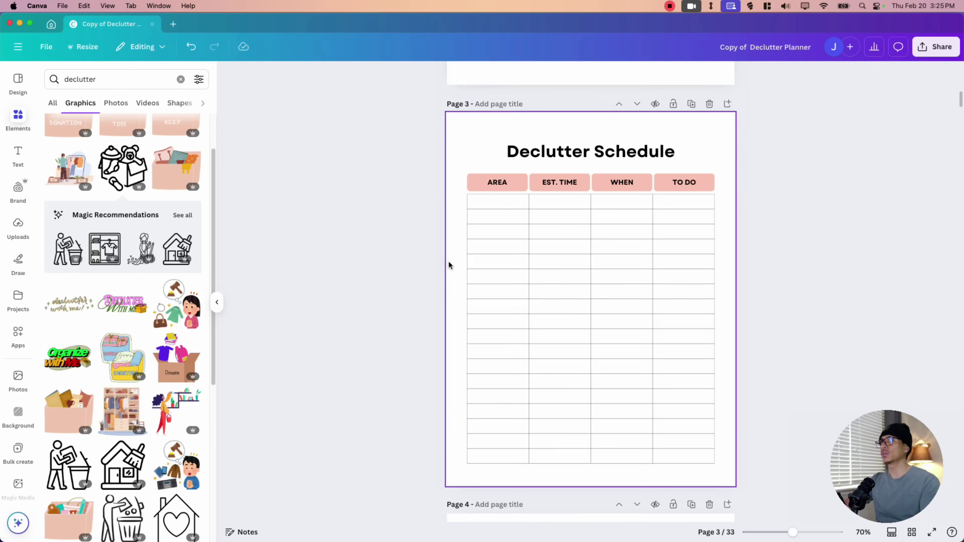
scroll(446, 272, up, 2)
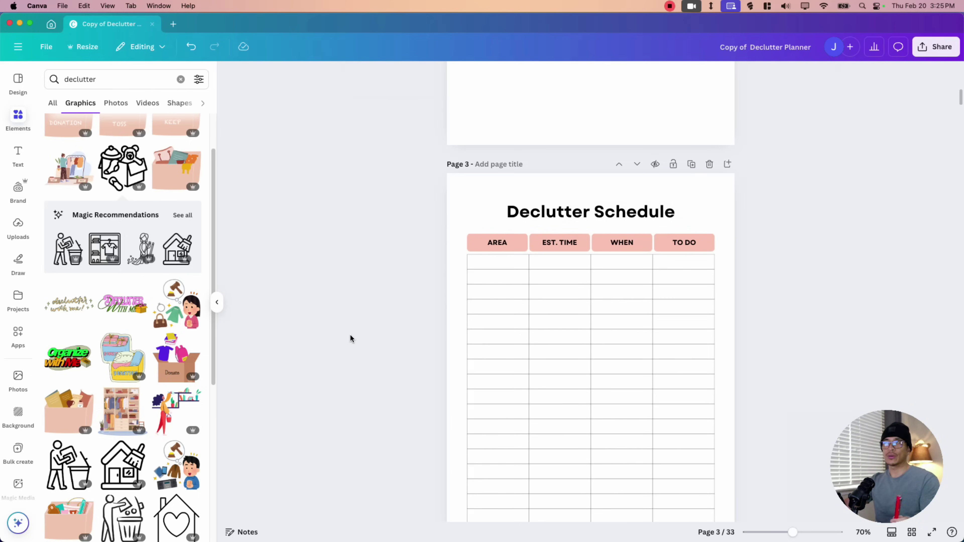
click(497, 242)
click(557, 245)
click(625, 245)
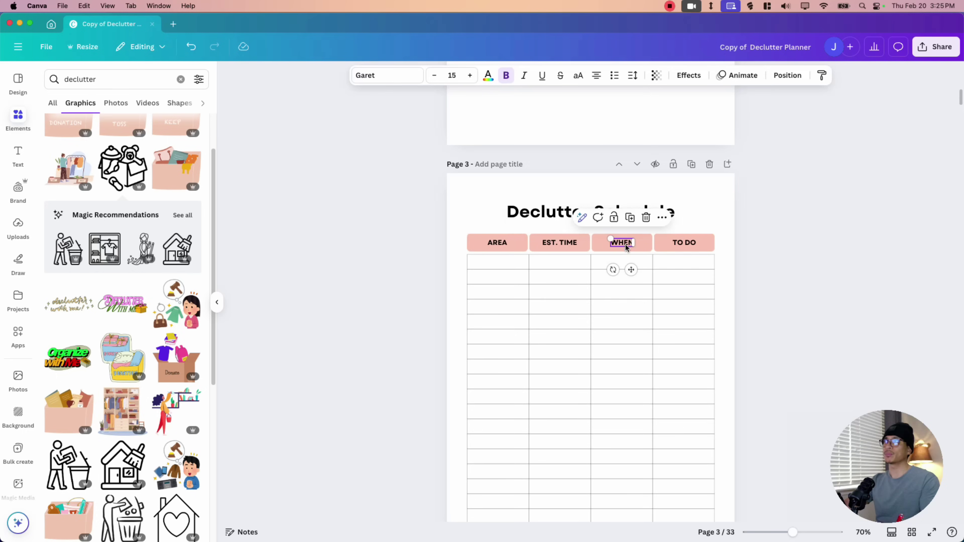
click(697, 243)
click(370, 293)
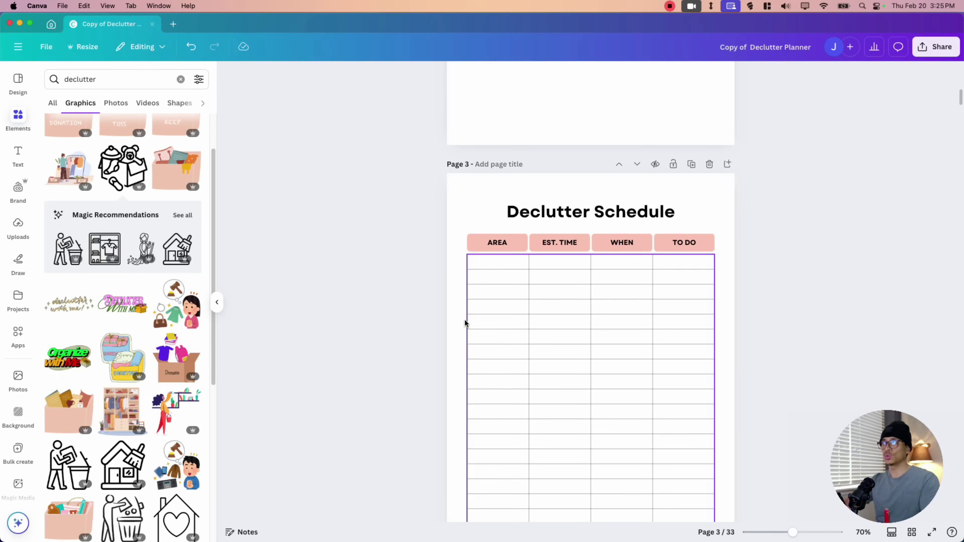
scroll(520, 457, down, 2)
scroll(497, 440, up, 4)
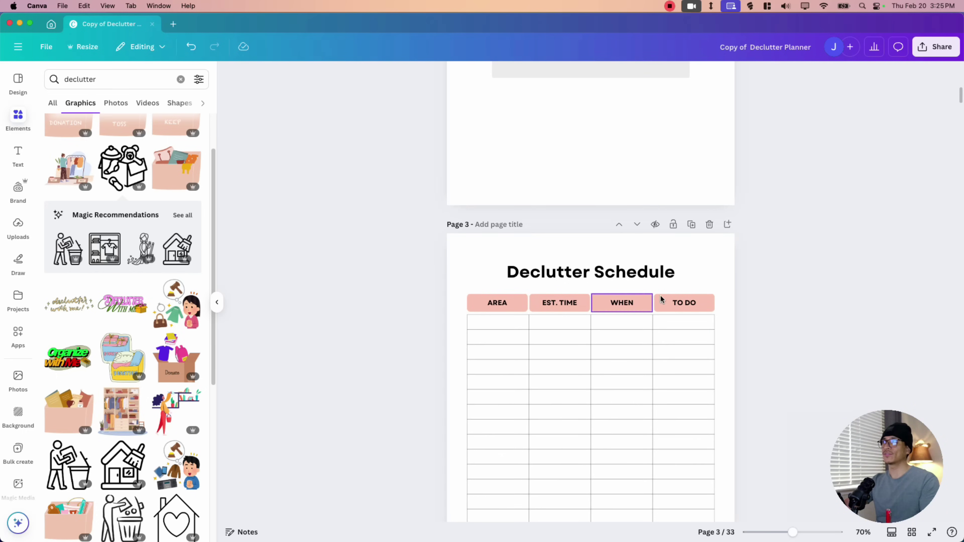
scroll(401, 368, down, 2)
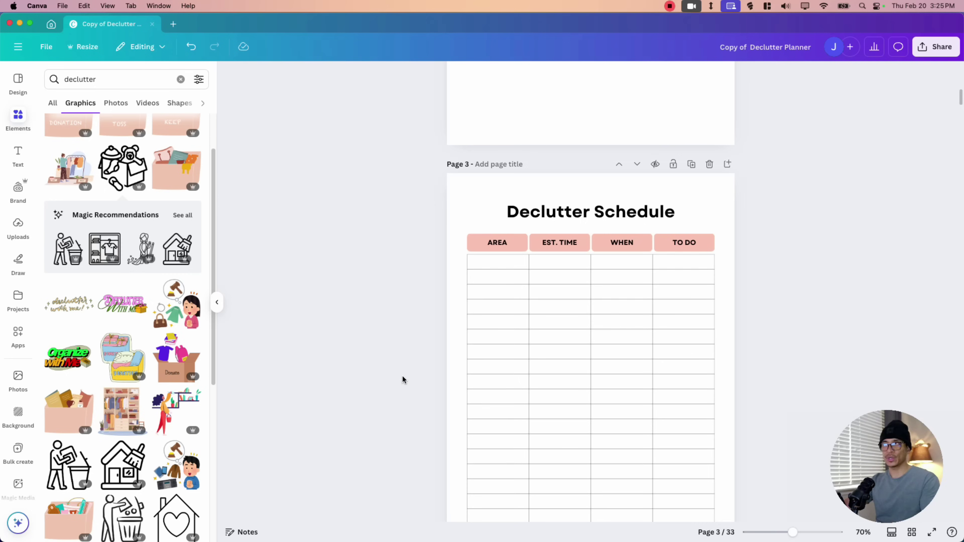
Step: Set the "Declutter Schedule" title and its four column header labels to The Seasons font
click(537, 208)
shift+click(519, 242)
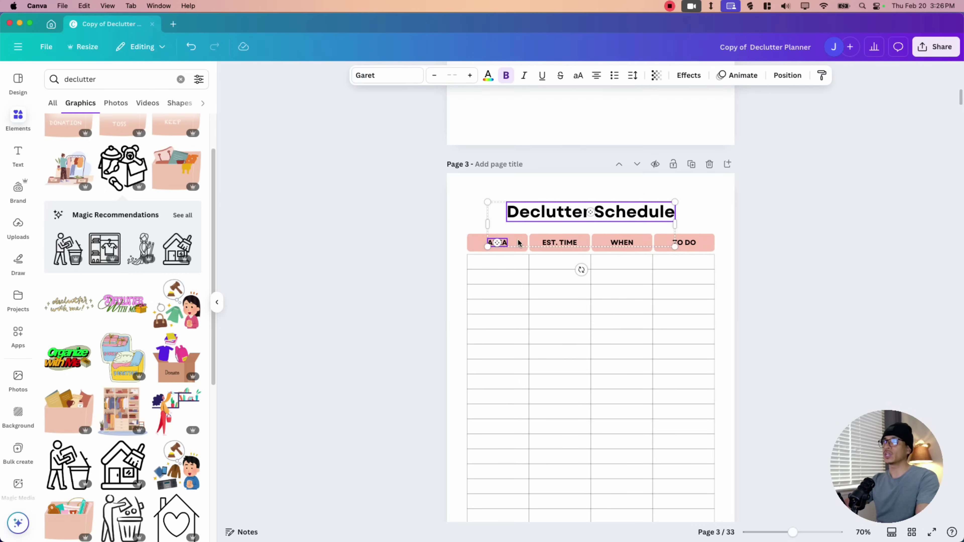
click(387, 75)
click(90, 186)
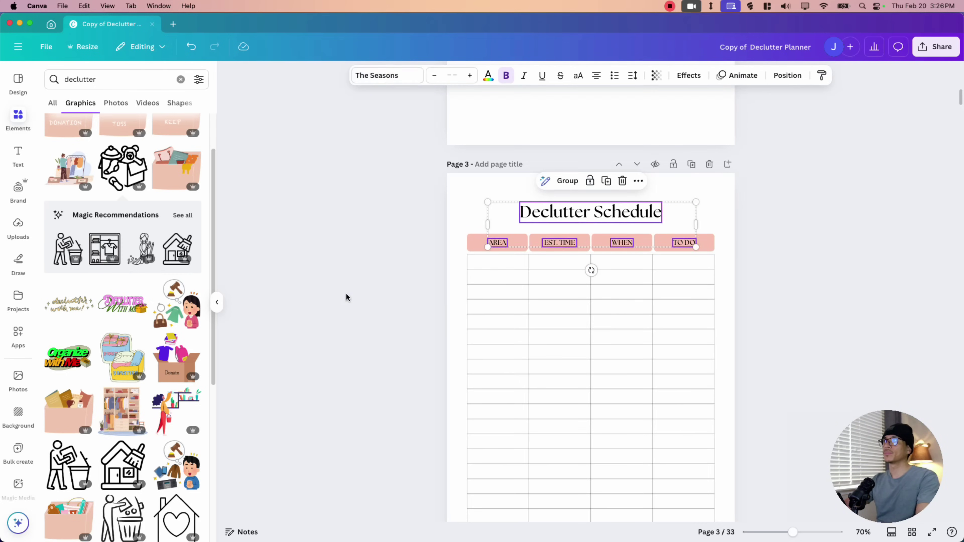
click(346, 309)
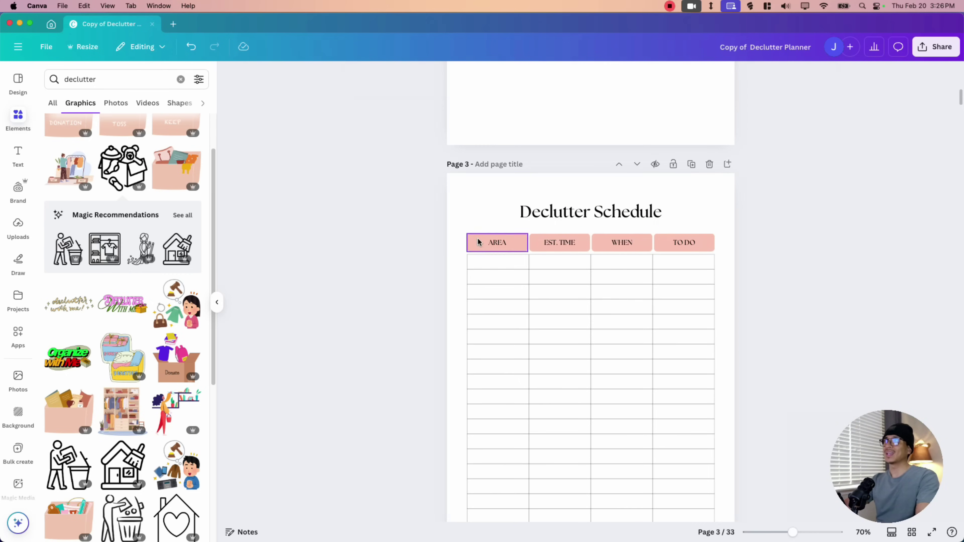
Step: Recolor the four pink header boxes on the Declutter Schedule page with the custom light gray from the document colors
click(478, 243)
shift+click(557, 236)
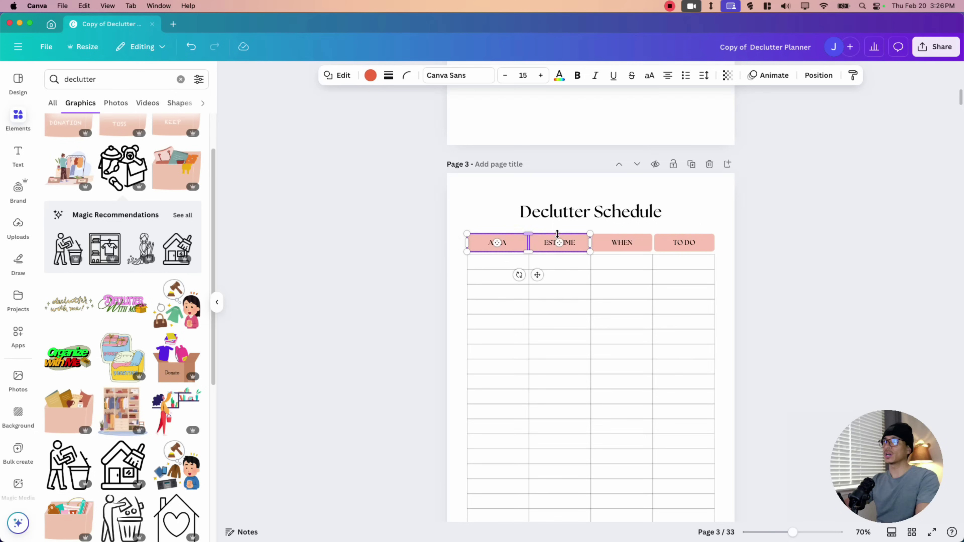
shift+click(612, 239)
shift+click(674, 239)
click(371, 75)
click(132, 181)
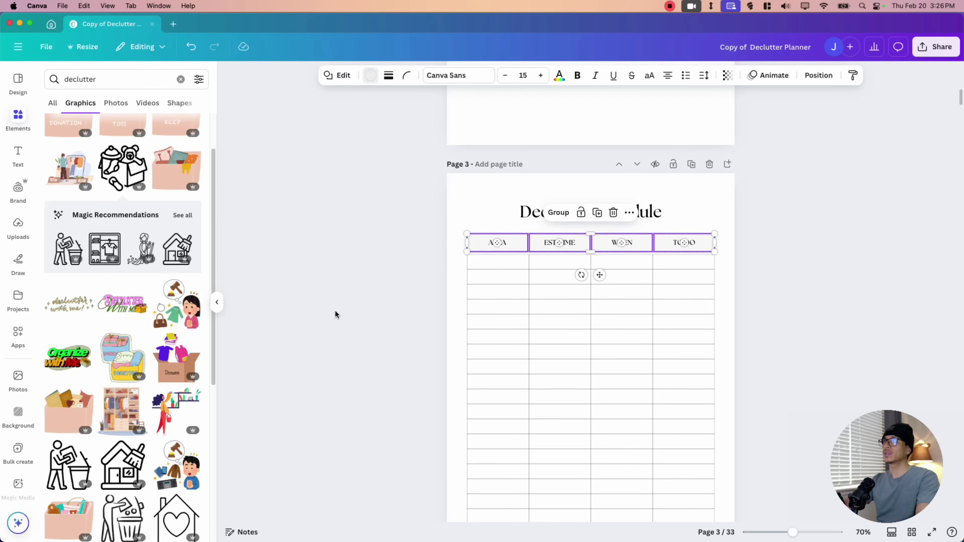
Step: Give the AREA, EST. TIME, WHEN and TO DO header boxes a thin solid border
click(479, 242)
shift+click(577, 238)
shift+click(603, 239)
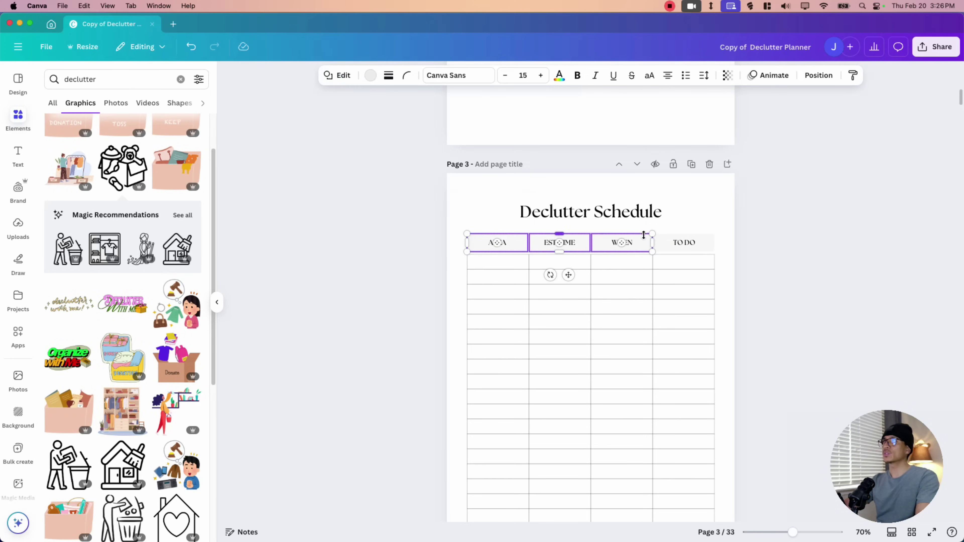
shift+click(657, 238)
click(391, 77)
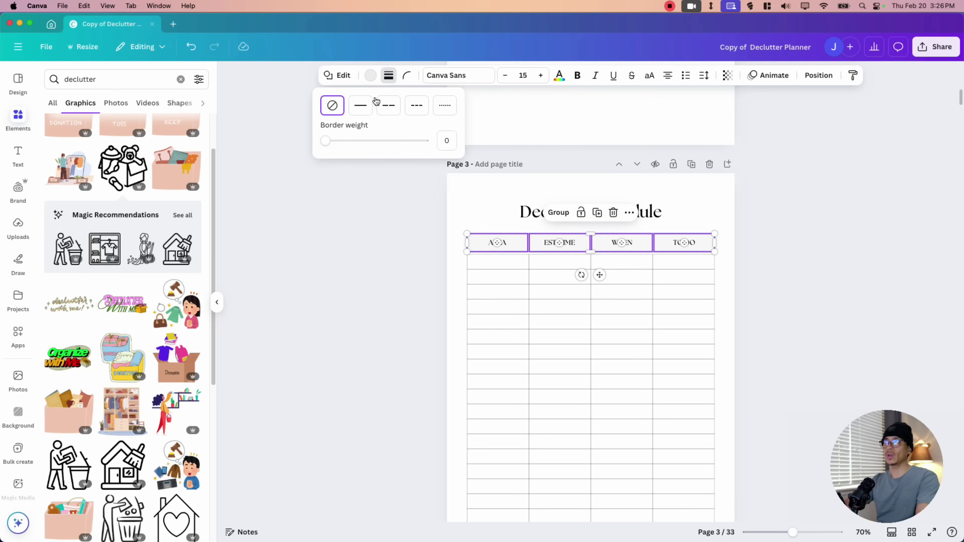
drag(330, 144, 336, 144)
click(387, 237)
scroll(388, 237, down, 2)
click(590, 205)
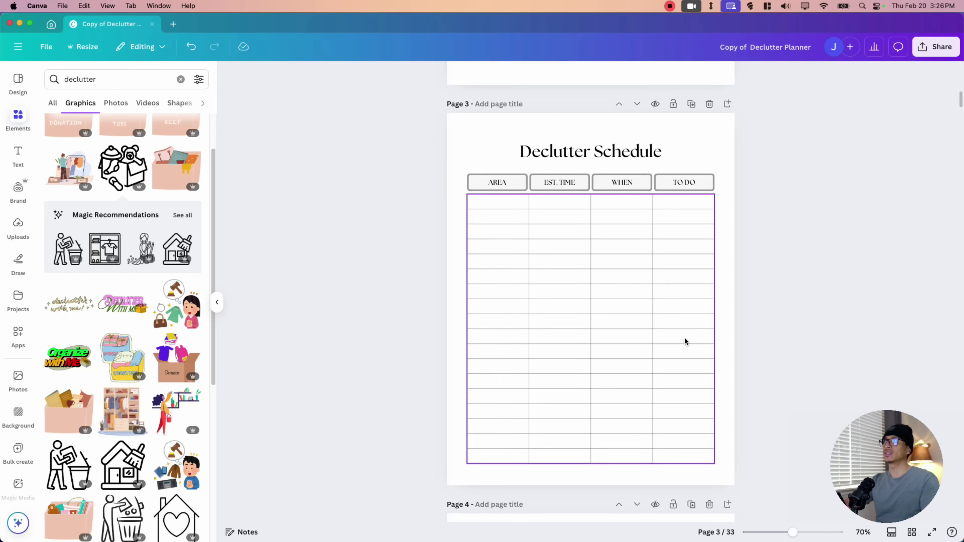
Step: Set the "7 day Declutter Challenge" title and its three column headings on page 4 to The Seasons font
scroll(371, 255, down, 10)
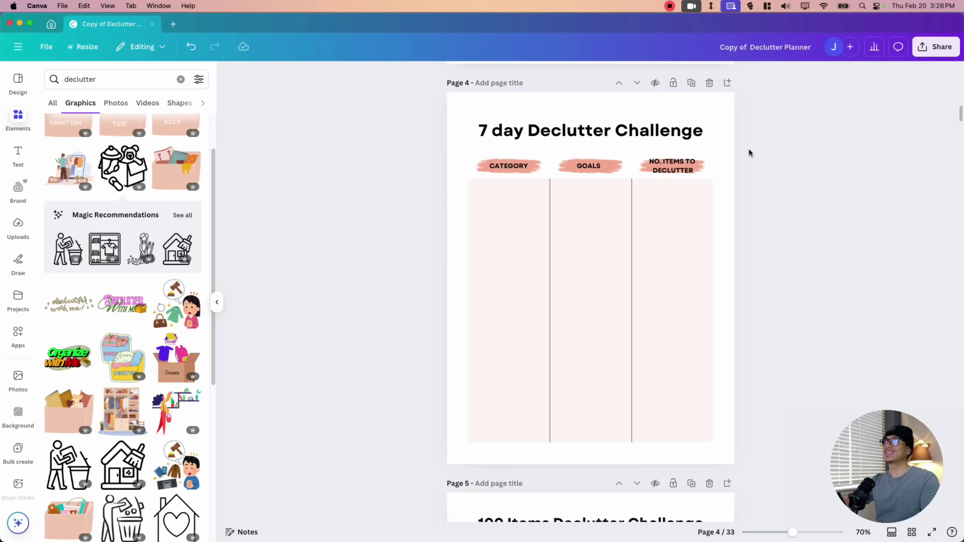
click(491, 133)
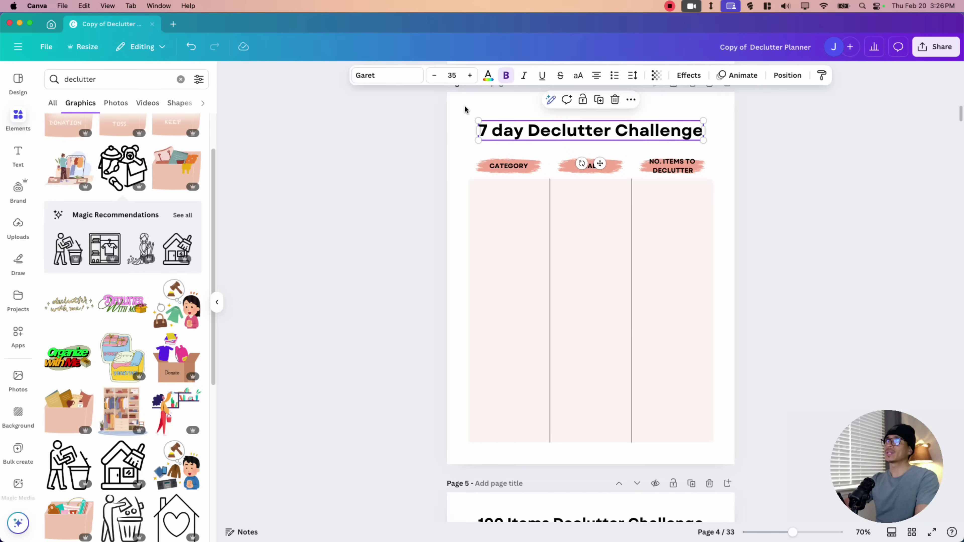
click(373, 80)
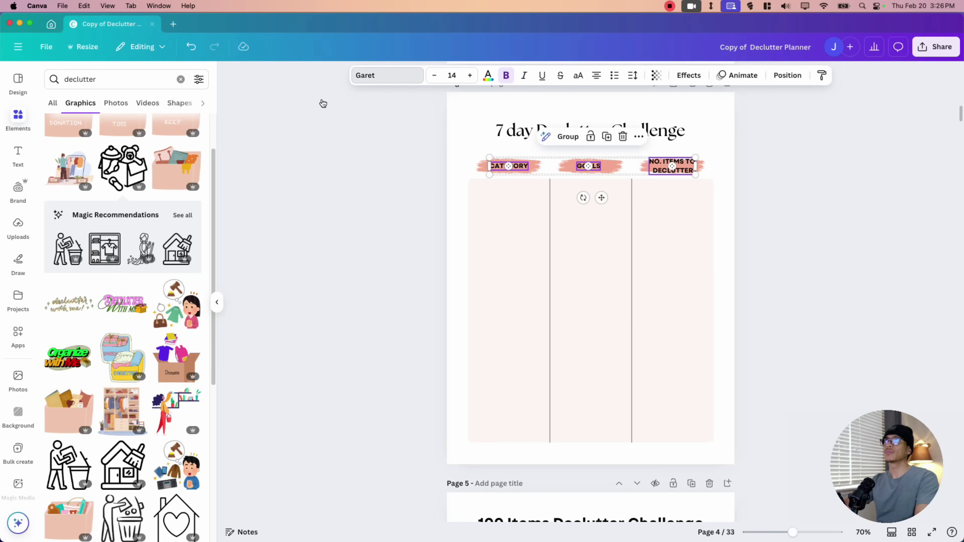
click(377, 242)
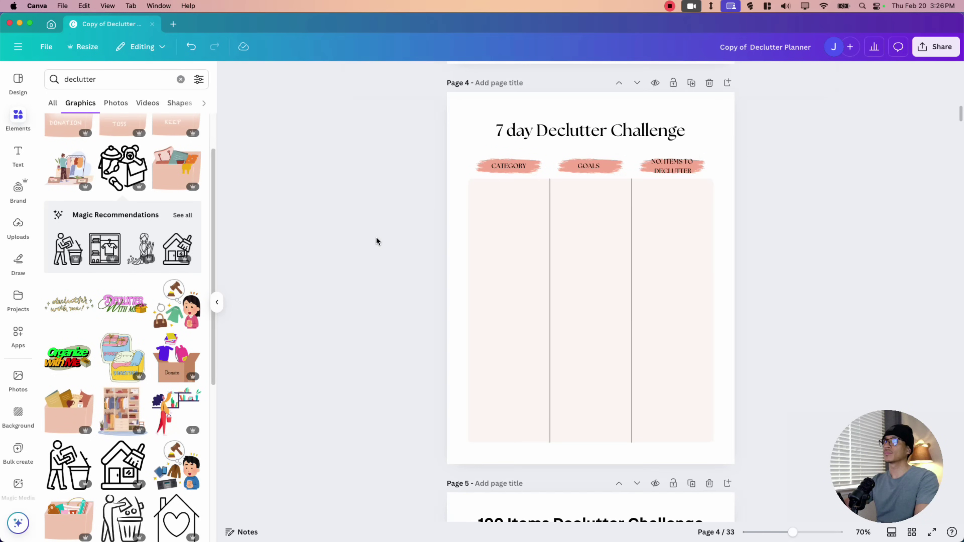
Step: Search the graphics for "stroke" and place a black brush stroke over the CATEGORY heading on page 4
click(474, 167)
mouse_move(474, 167)
mouse_down()
mouse_move(492, 164)
mouse_move(481, 166)
mouse_up()
click(13, 116)
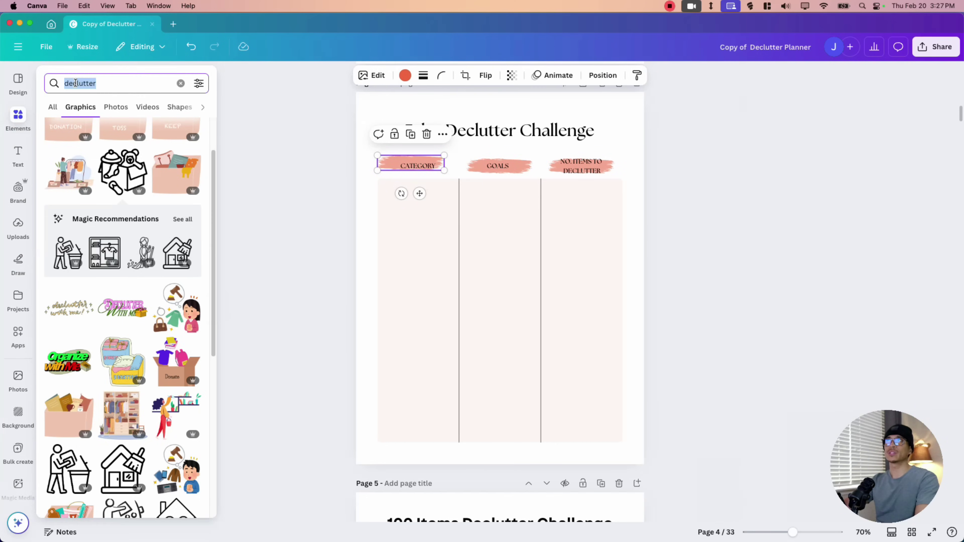
text(stroke)
key(Return)
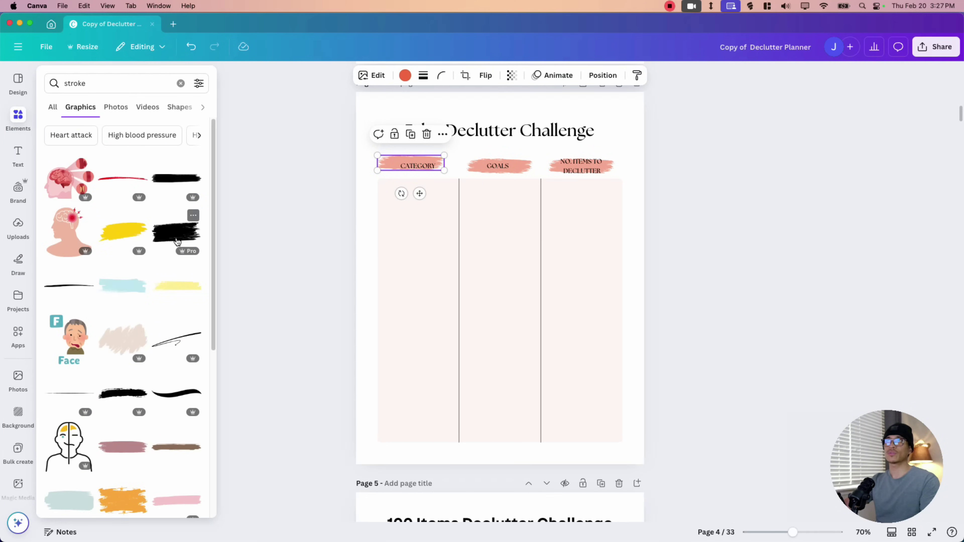
mouse_move(177, 241)
mouse_down()
mouse_move(460, 224)
mouse_move(433, 170)
mouse_move(387, 159)
mouse_up()
mouse_move(509, 172)
mouse_down()
mouse_move(465, 144)
mouse_move(418, 162)
mouse_up()
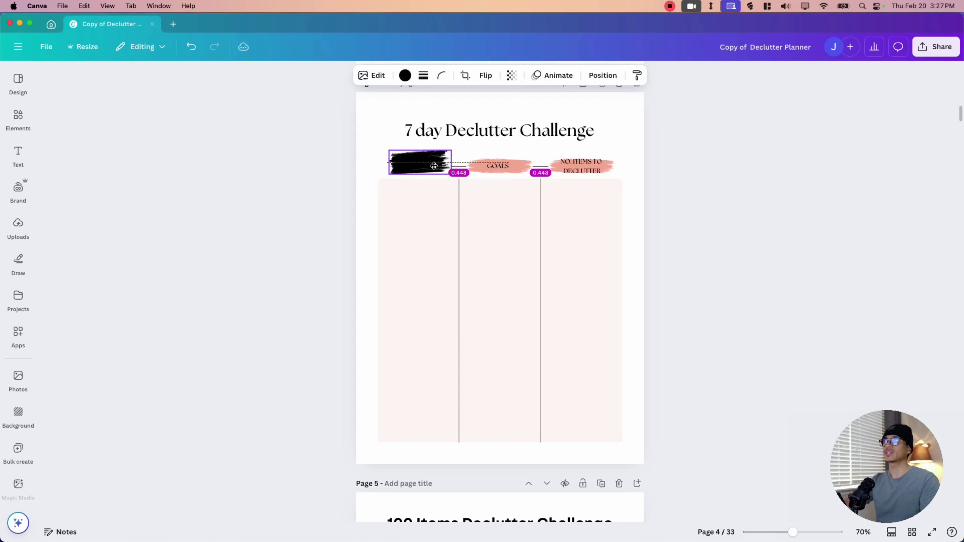
Step: Make the CATEGORY text white and give the GOALS and NO. ITEMS TO DECLUTTER headings matching black brush strokes with white text
double_click(412, 167)
click(398, 74)
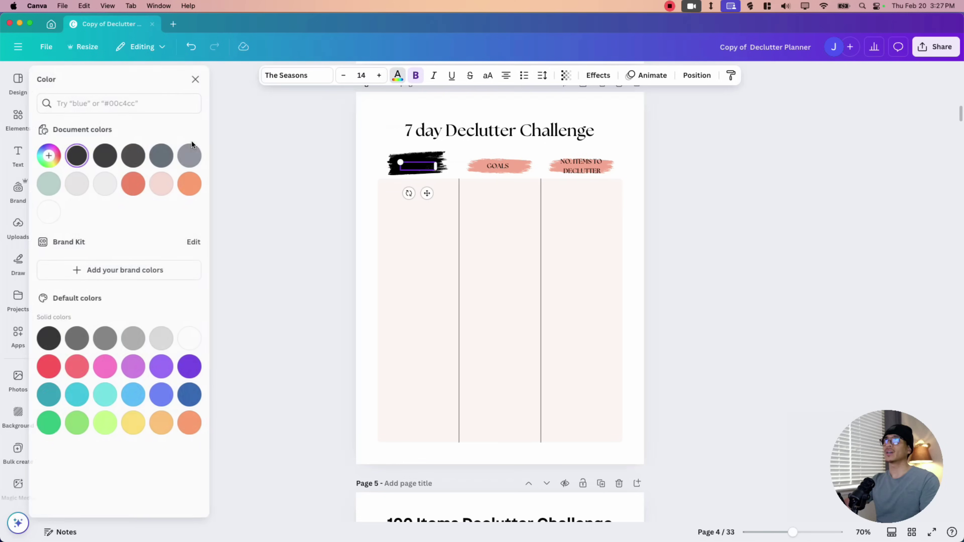
click(196, 338)
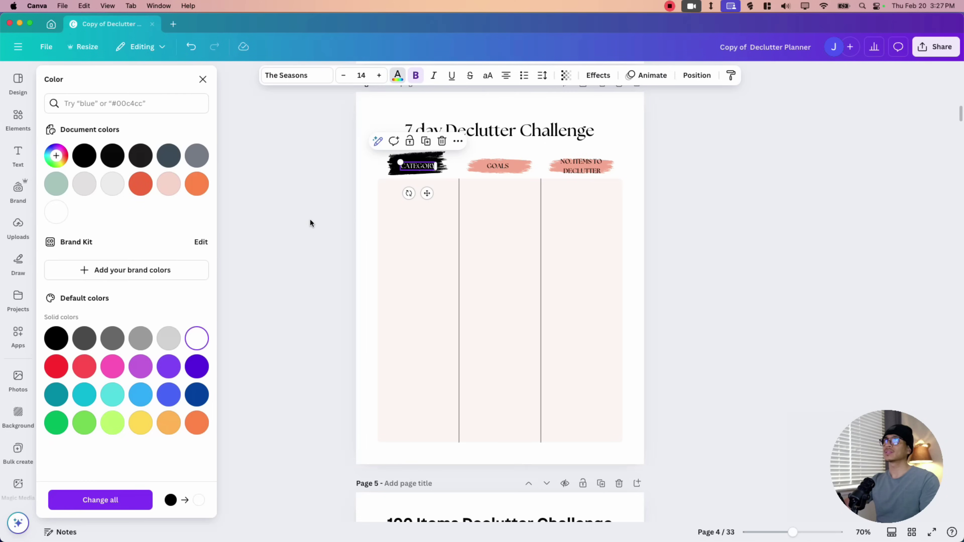
click(495, 160)
key(Delete)
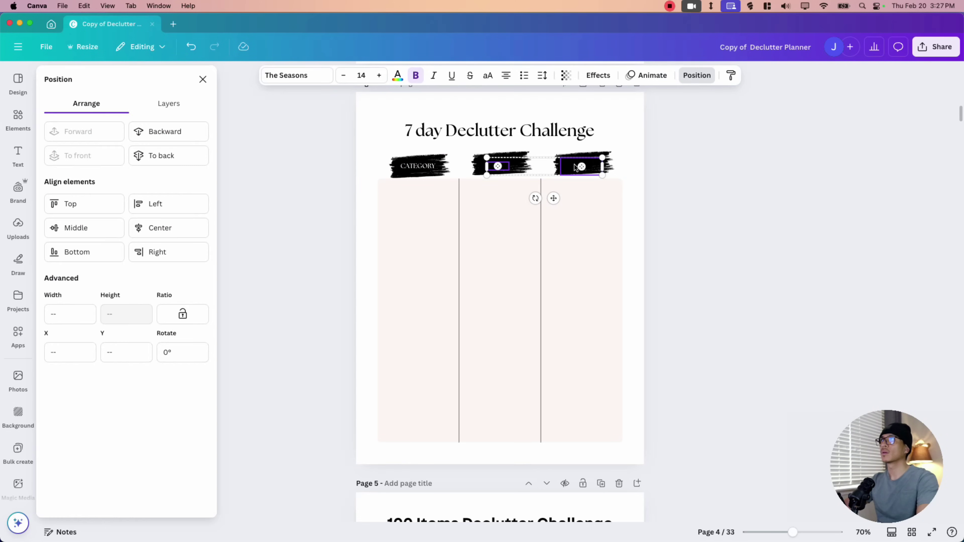
click(723, 218)
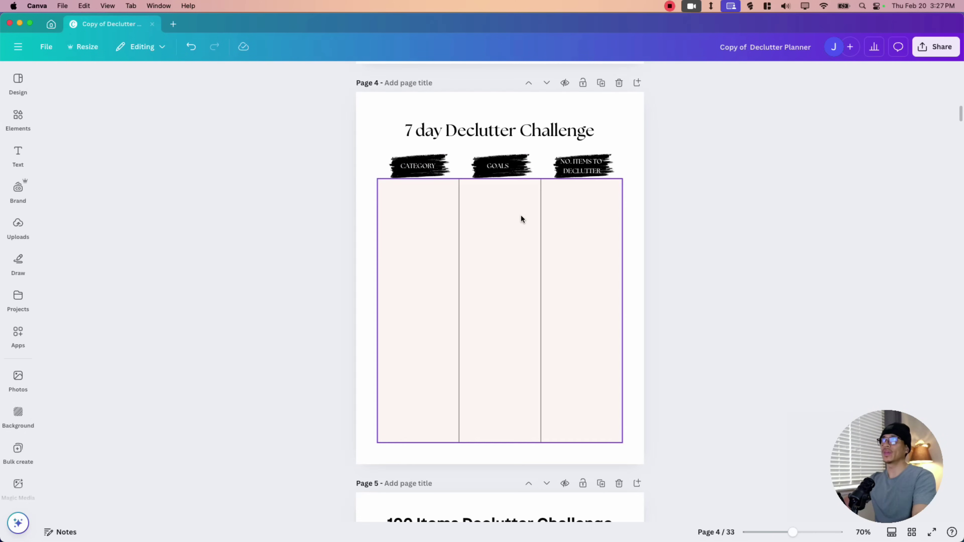
Step: Narrow the pink panel to the CATEGORY column and duplicate it into separate panels under the other two headings, without the divider lines
mouse_move(521, 215)
mouse_down()
mouse_move(517, 206)
mouse_move(456, 250)
mouse_move(639, 224)
mouse_move(510, 231)
mouse_move(525, 224)
mouse_up()
drag(622, 316, 459, 253)
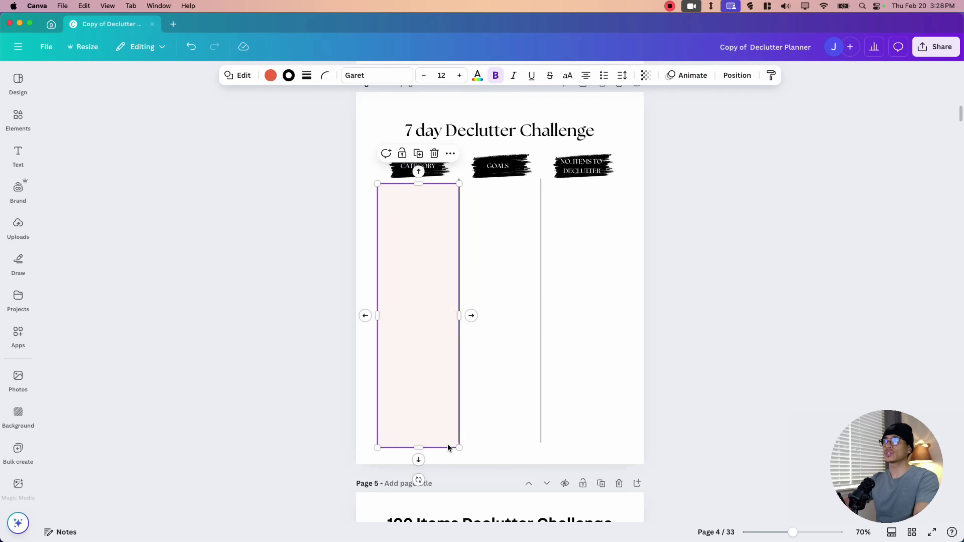
click(432, 148)
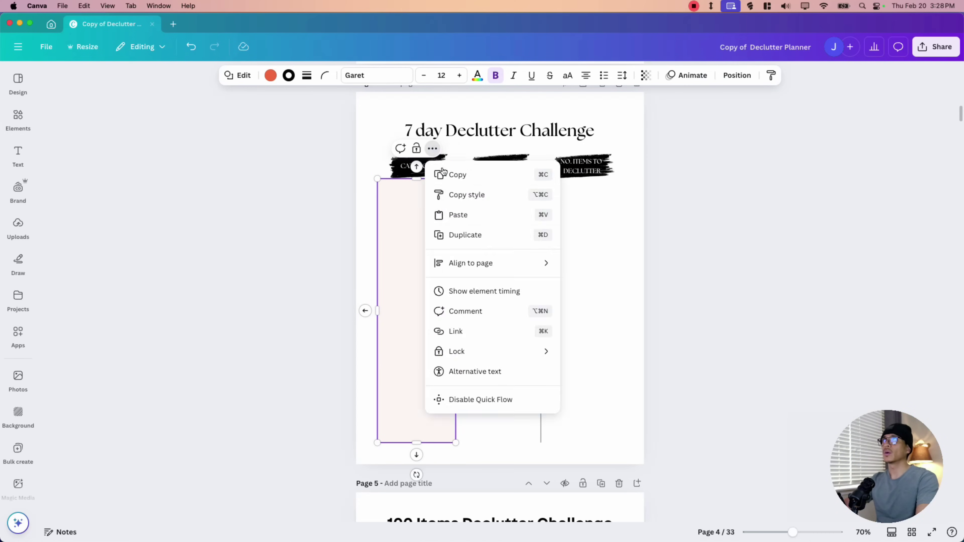
click(458, 215)
drag(440, 222, 525, 237)
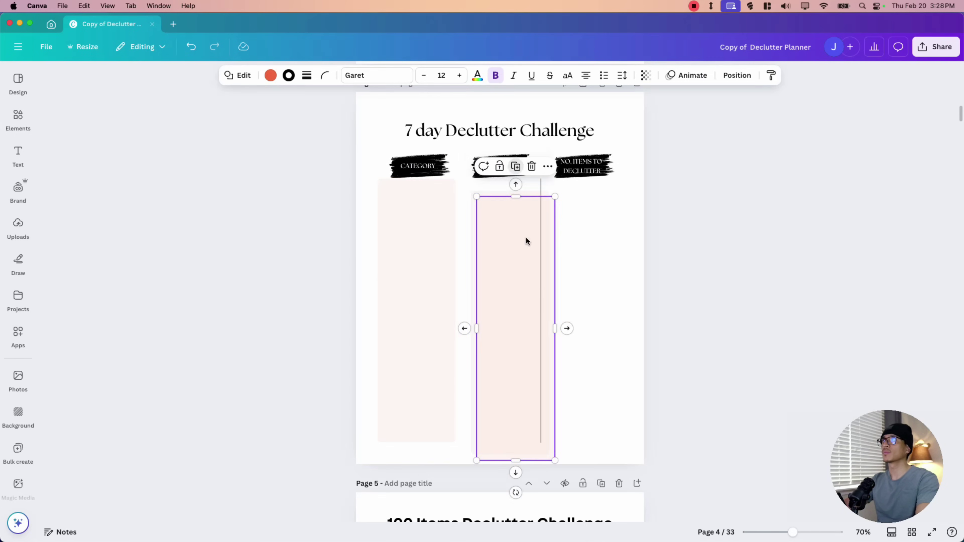
click(543, 246)
Step: Recolor the three column panels of the 7 day Declutter Challenge page solid light gray
click(431, 256)
shift+click(518, 265)
shift+click(589, 263)
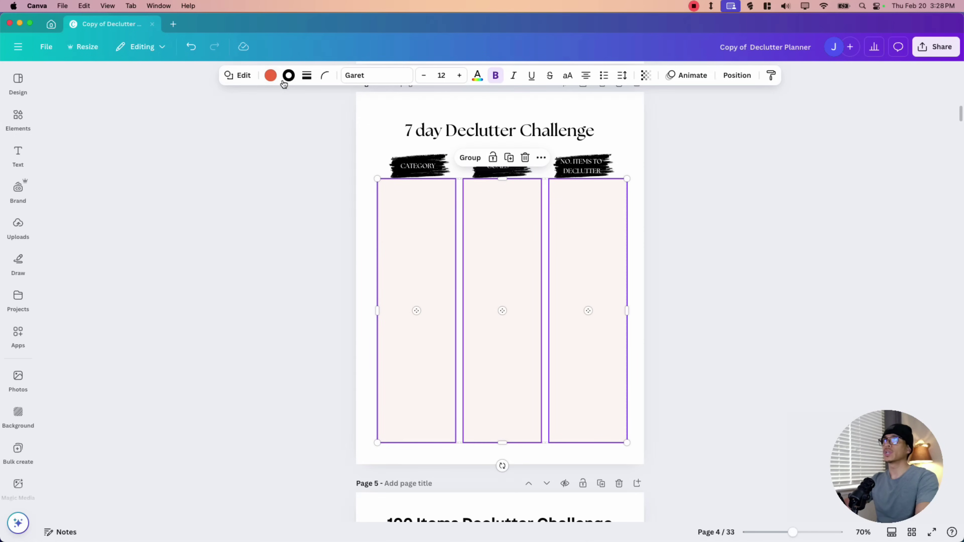
click(439, 272)
shift+click(505, 269)
shift+click(575, 267)
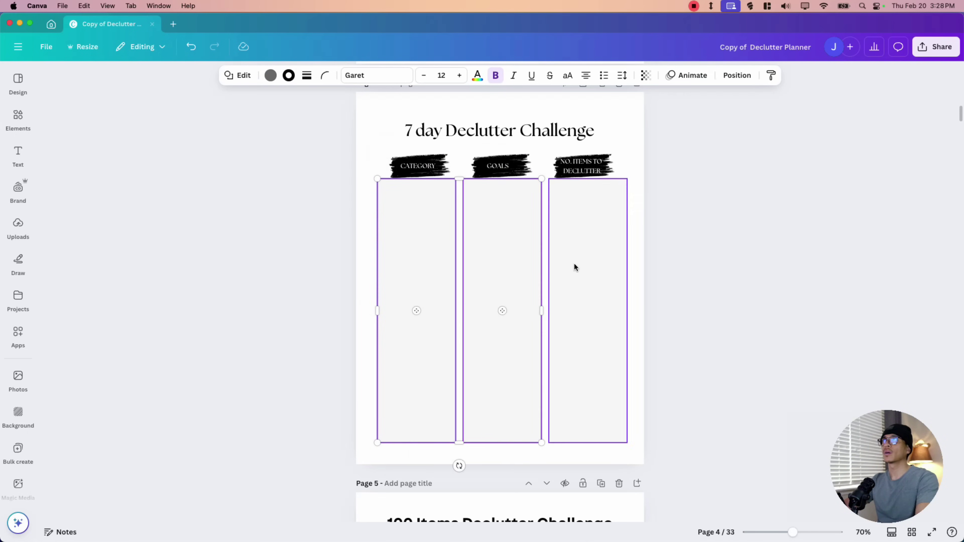
click(270, 76)
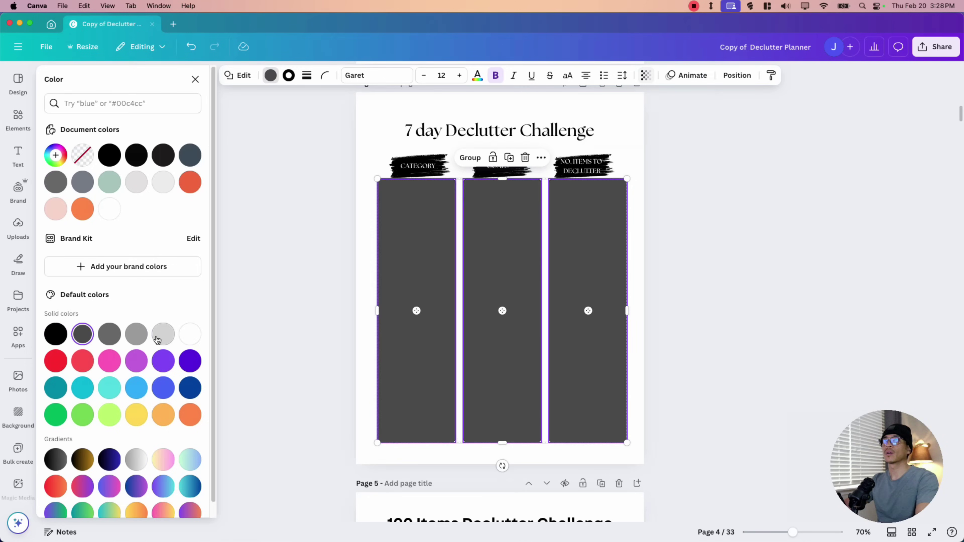
click(420, 272)
shift+click(502, 266)
shift+click(583, 262)
click(247, 280)
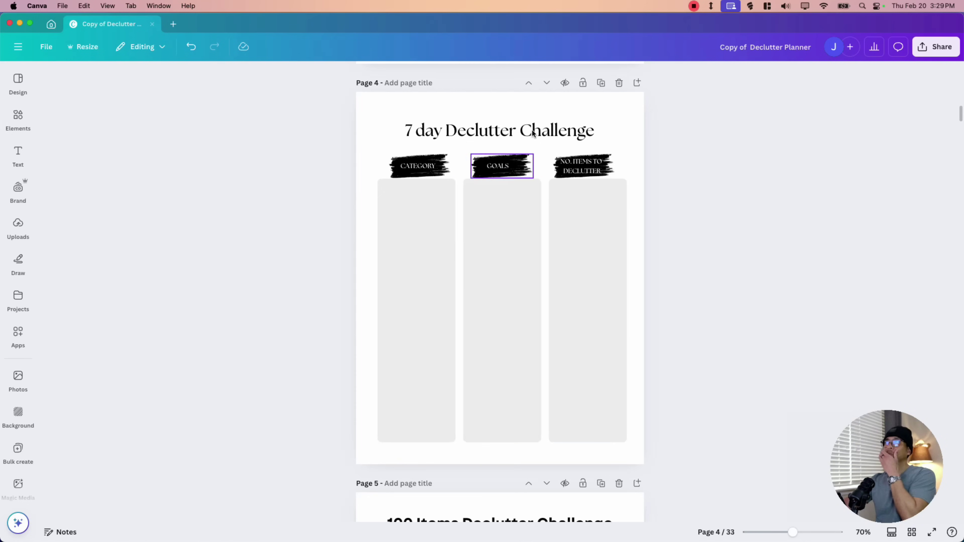
Step: Set the "100 Items Declutter Challenge" title and the "Start date:" label on page 5 to The Seasons font
scroll(314, 254, down, 10)
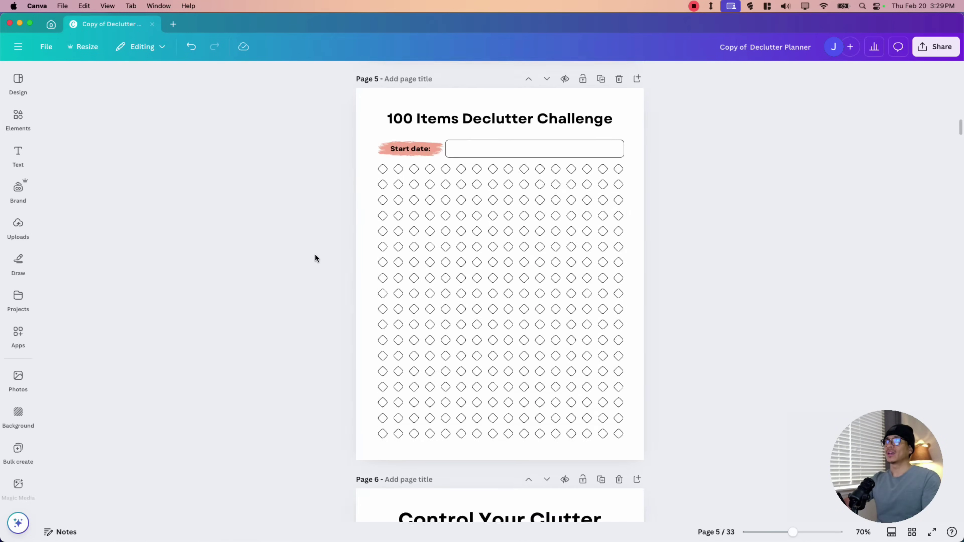
scroll(331, 237, up, 2)
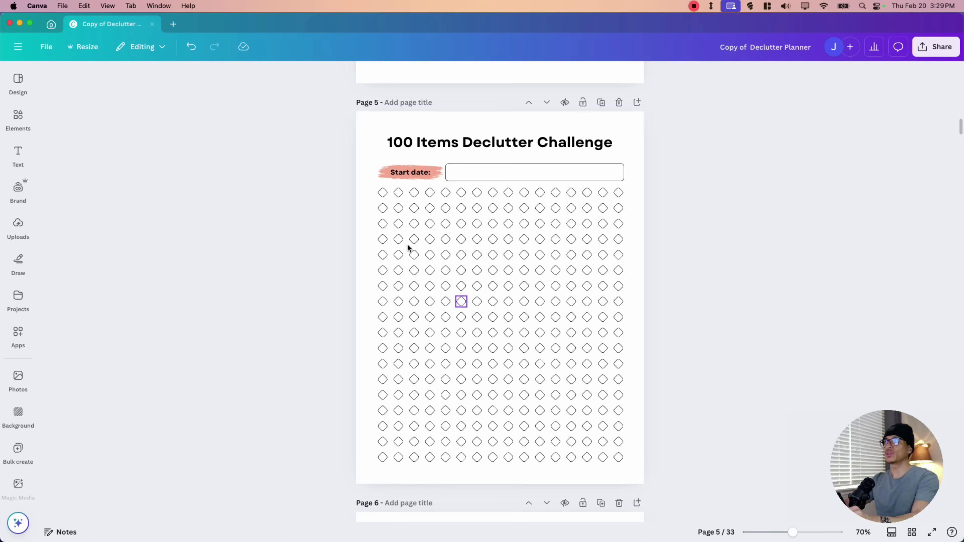
click(410, 143)
click(402, 76)
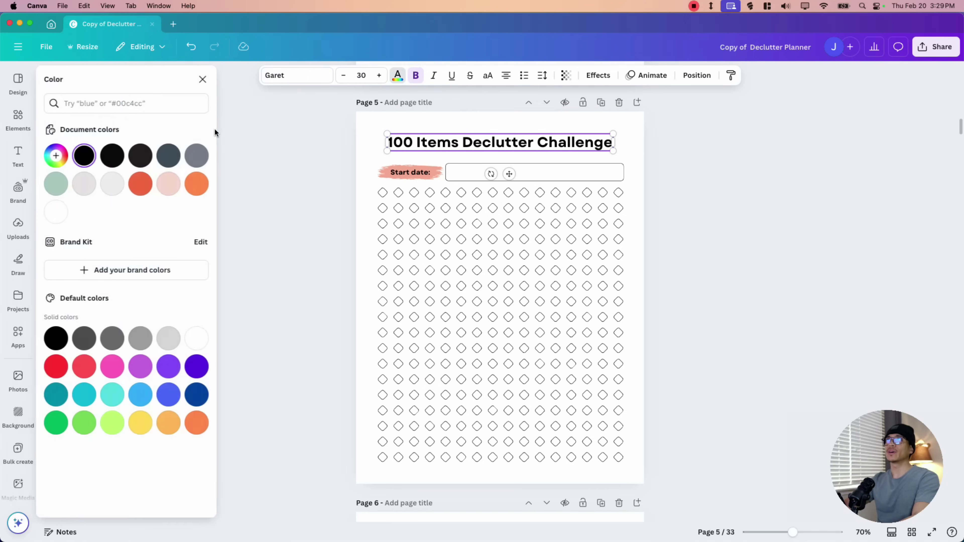
click(298, 75)
click(172, 193)
click(403, 173)
click(297, 75)
click(129, 189)
Step: Replace the pink stroke at "Start date:" on page 5 with a copy of page 4's black brush stroke and adjust its layer order
click(405, 167)
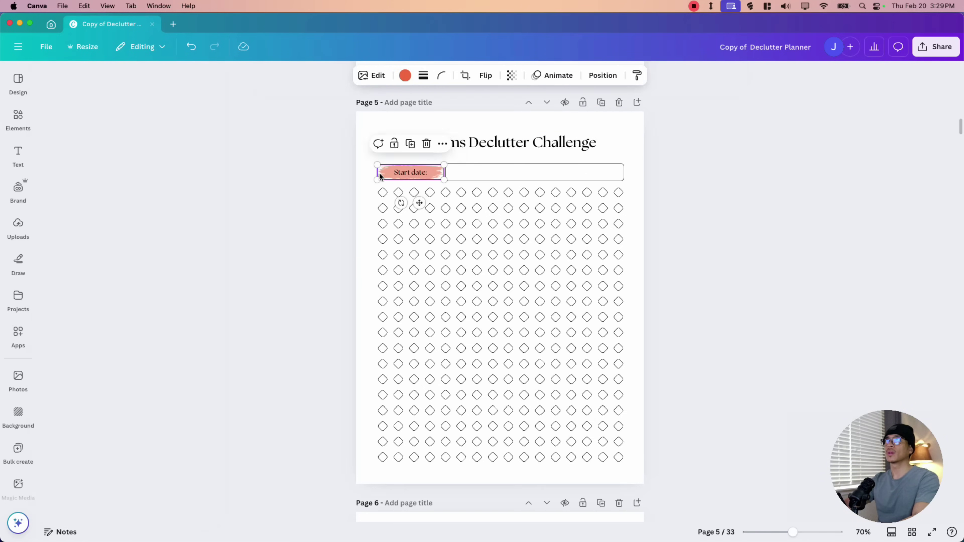
key(Escape)
scroll(491, 222, up, 5)
scroll(491, 222, up, 5)
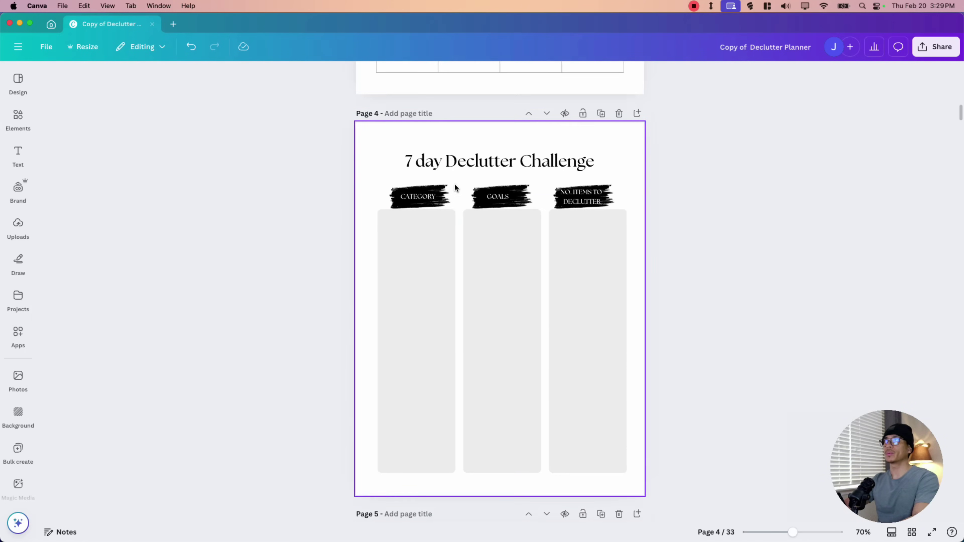
click(410, 200)
mouse_move(410, 200)
mouse_down()
mouse_move(444, 278)
mouse_move(398, 202)
mouse_up()
scroll(444, 277, down, 5)
click(603, 75)
click(143, 156)
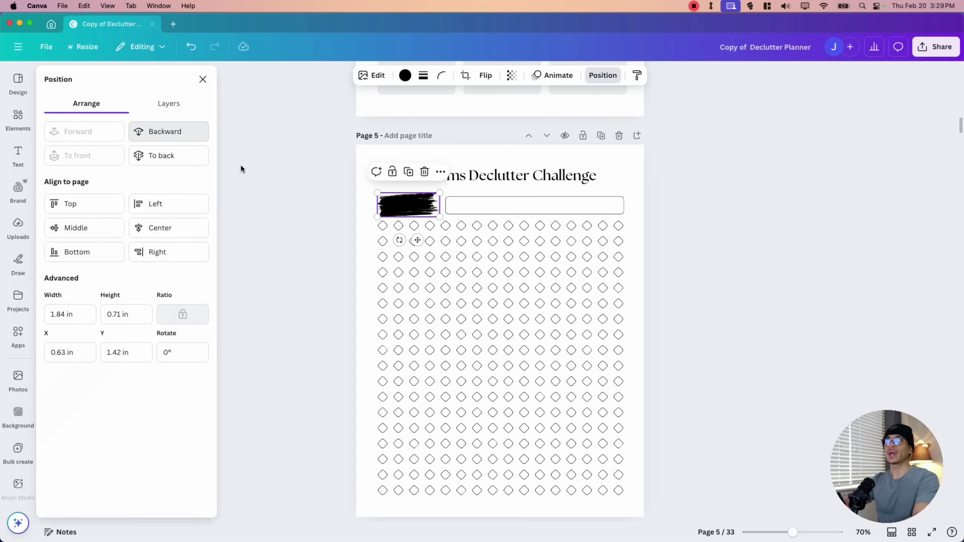
Step: Make the "Start date:" label white and shift the black brush stroke so it sits evenly behind the text
click(408, 202)
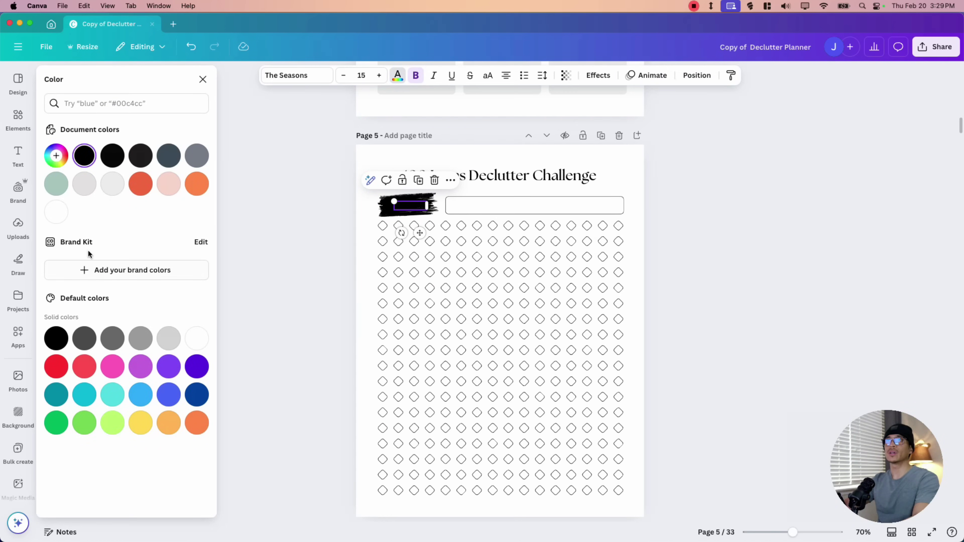
click(56, 211)
click(364, 216)
drag(388, 210, 393, 211)
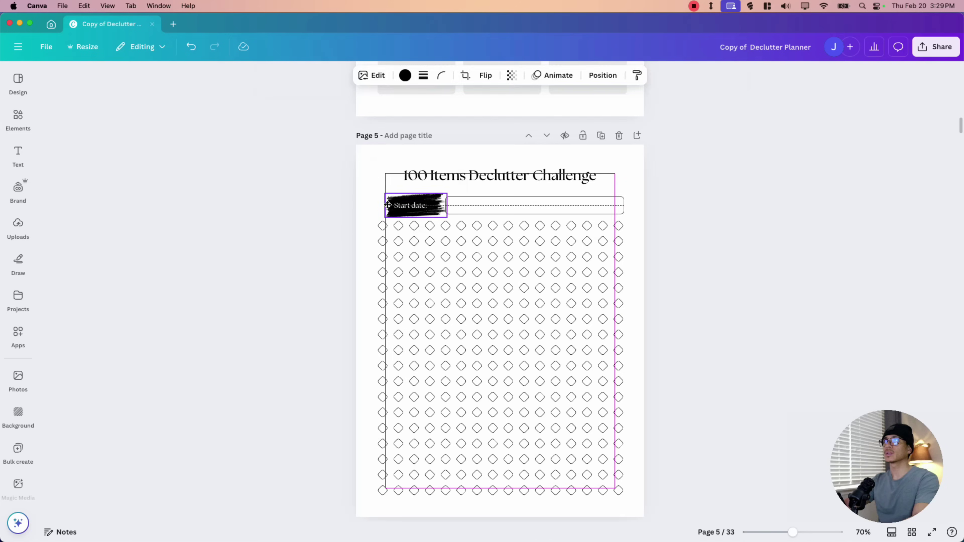
click(341, 212)
Step: Remove the border from the box beside "Start date:" by setting its border weight to 0
click(608, 210)
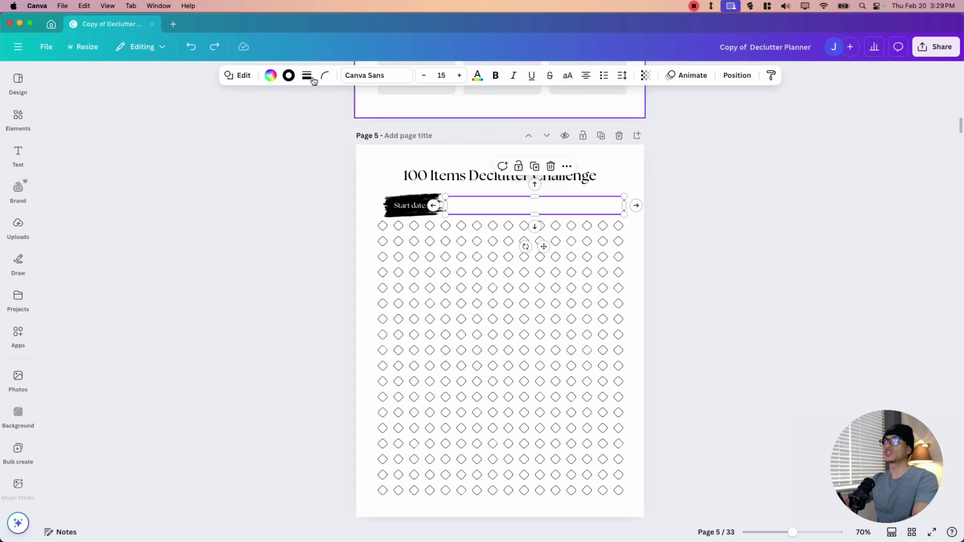
click(307, 75)
drag(257, 138, 240, 139)
click(250, 103)
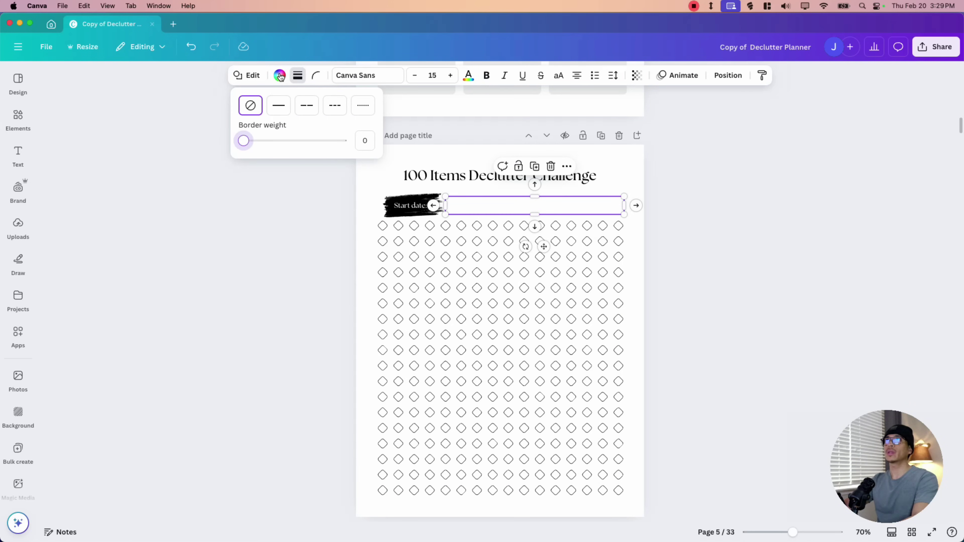
Step: Fill the start date box with the very light gray from the document colors
click(279, 75)
click(161, 335)
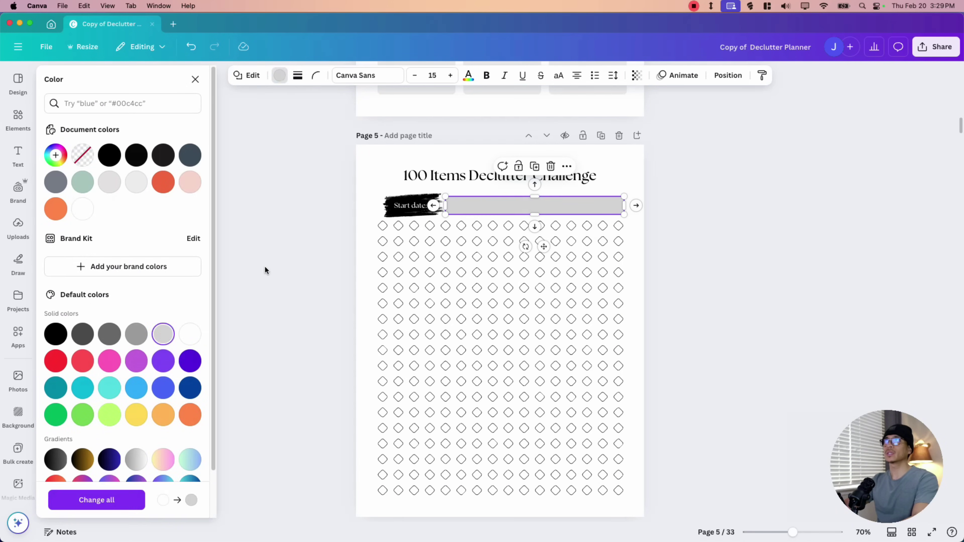
click(261, 257)
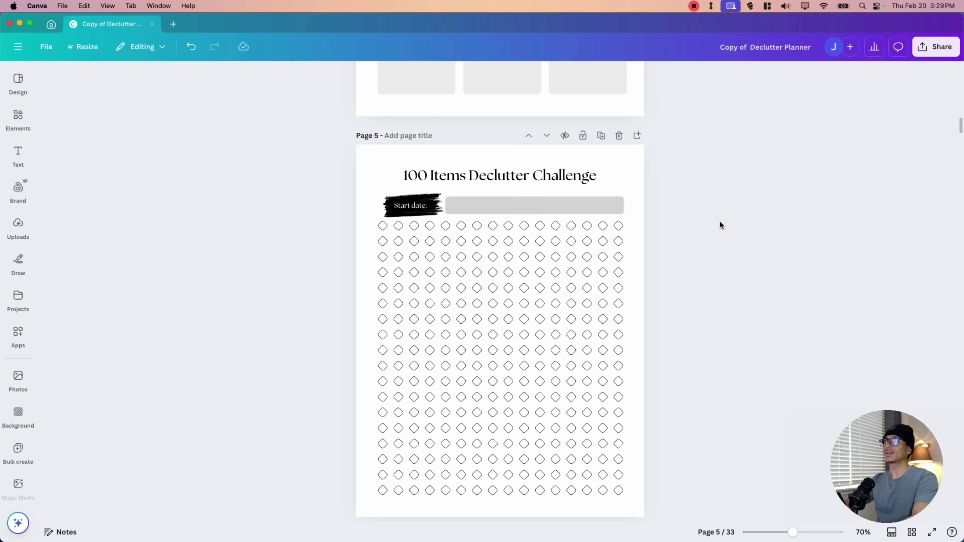
click(615, 207)
click(279, 75)
click(162, 182)
click(282, 258)
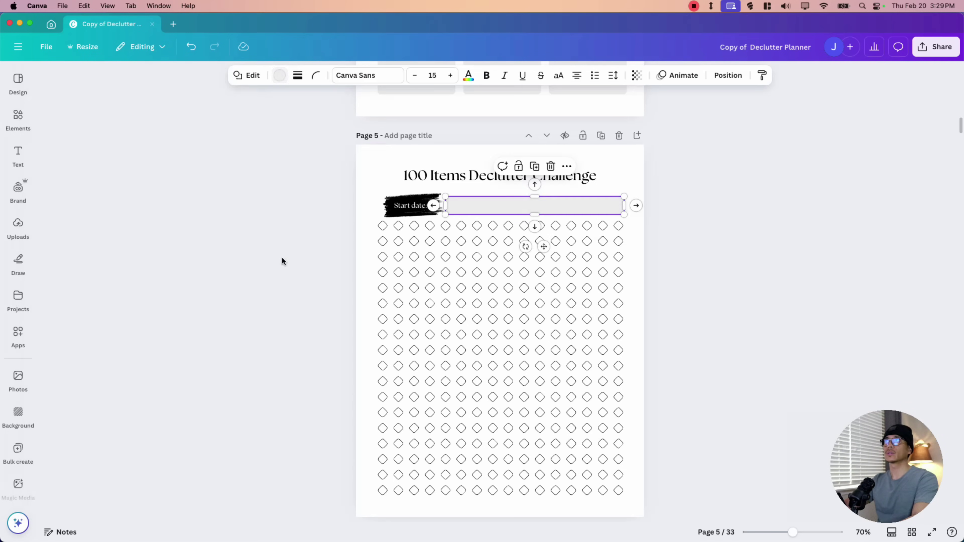
click(282, 257)
Step: Review the restyled pages from the Declutter Schedule to the 100 Items Declutter Challenge and the following Control Your Clutter page
scroll(302, 212, down, 5)
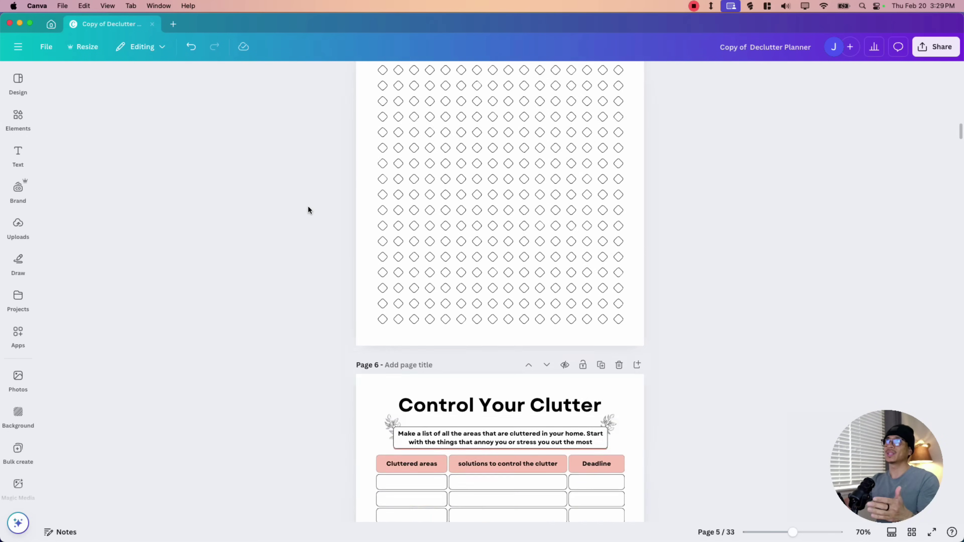
scroll(308, 206, down, 5)
scroll(353, 215, up, 10)
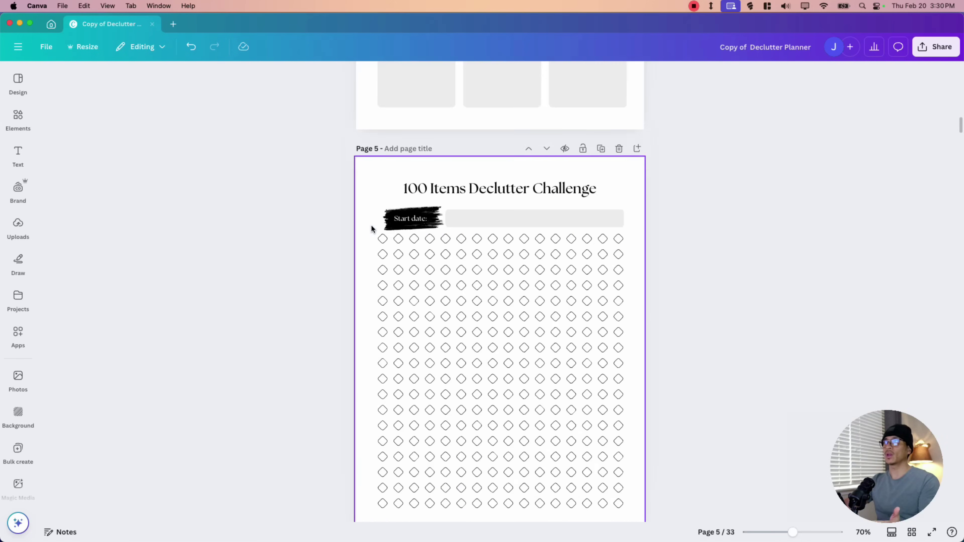
scroll(584, 296, up, 15)
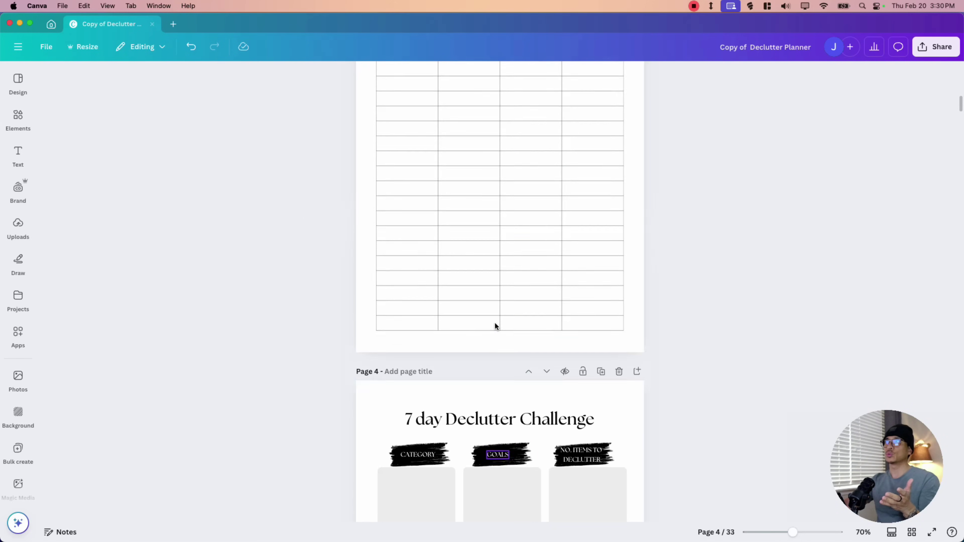
scroll(467, 320, up, 15)
scroll(468, 318, down, 20)
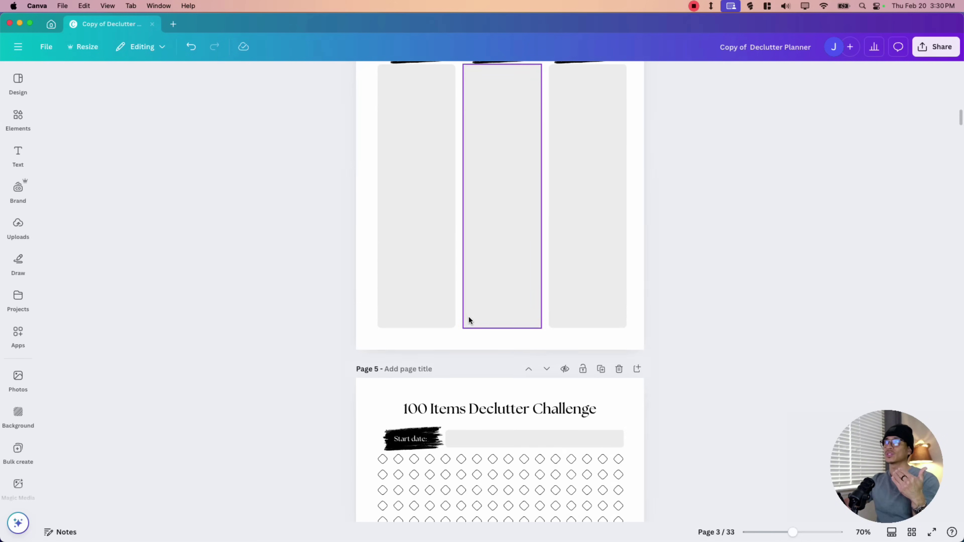
scroll(469, 320, down, 15)
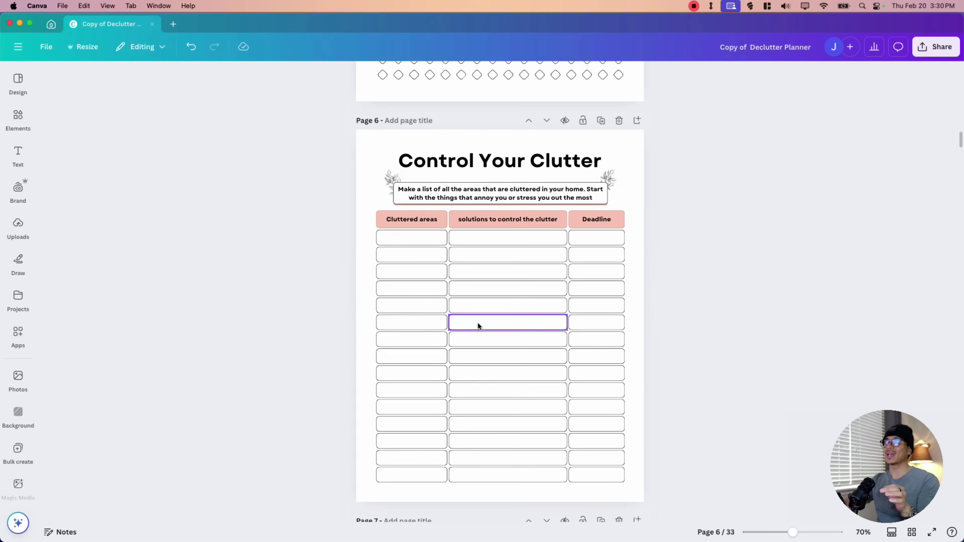
drag(872, 415, 874, 400)
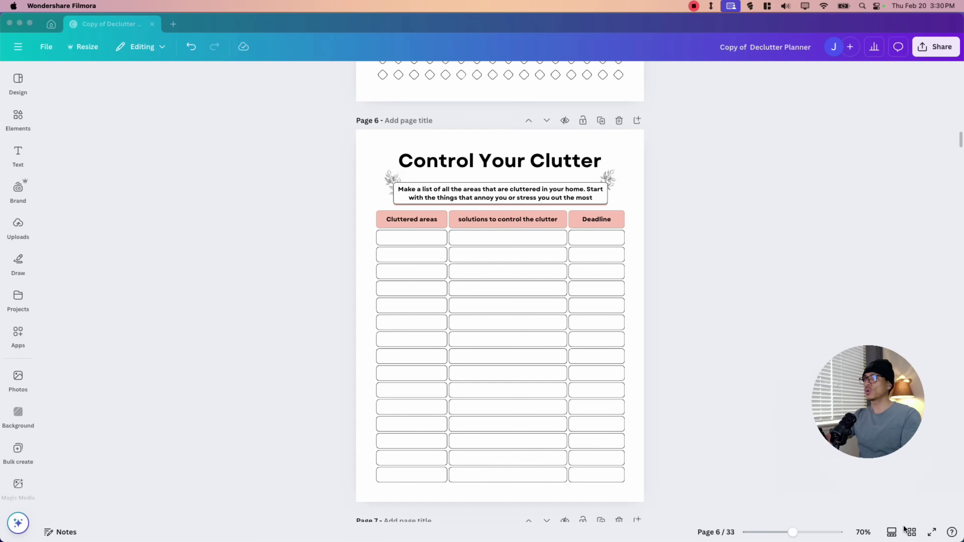
Step: Show all planner pages as a thumbnail grid and look over the whole document
click(913, 534)
click(912, 534)
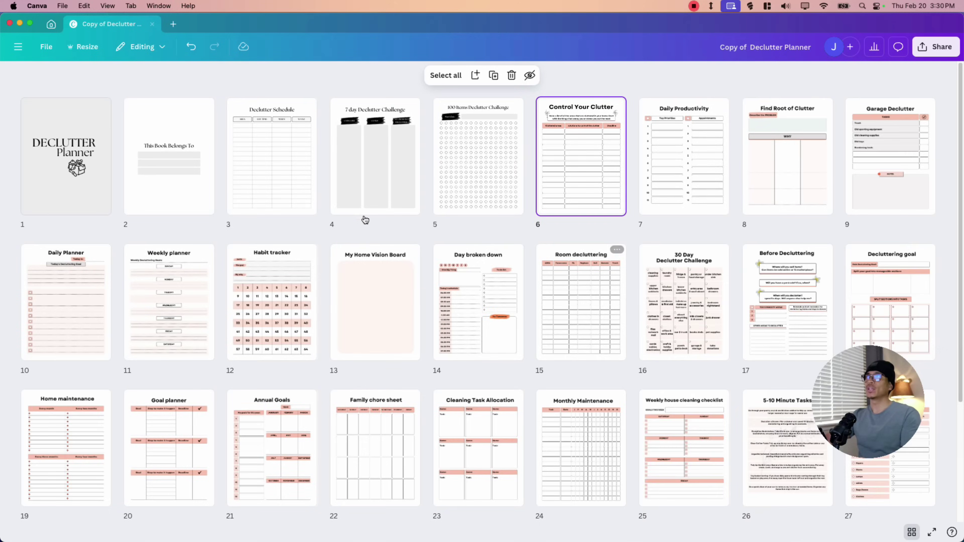
scroll(666, 255, down, 5)
scroll(271, 280, up, 4)
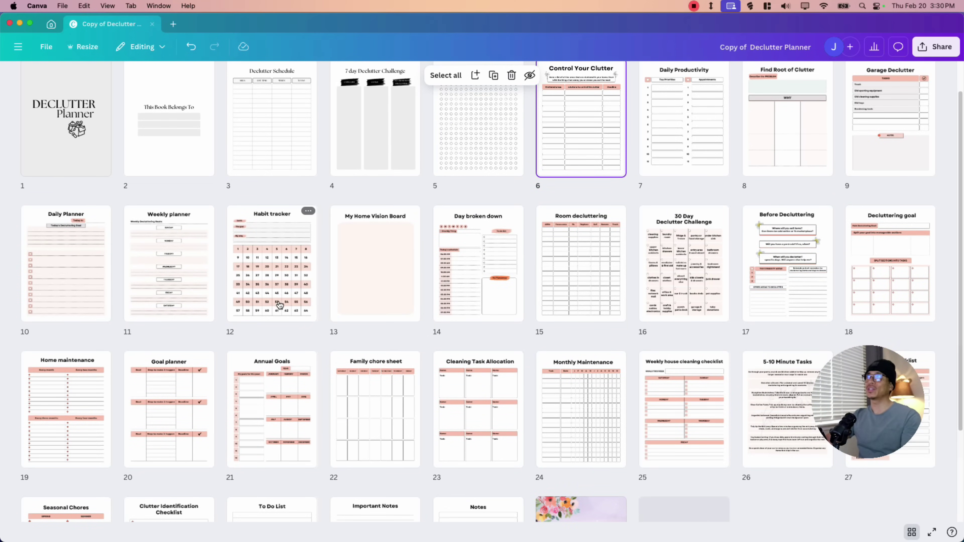
Step: Duplicate the 7 day Declutter Challenge page three times and return to the thumbnail grid of all pages
scroll(375, 148, up, 2)
double_click(380, 141)
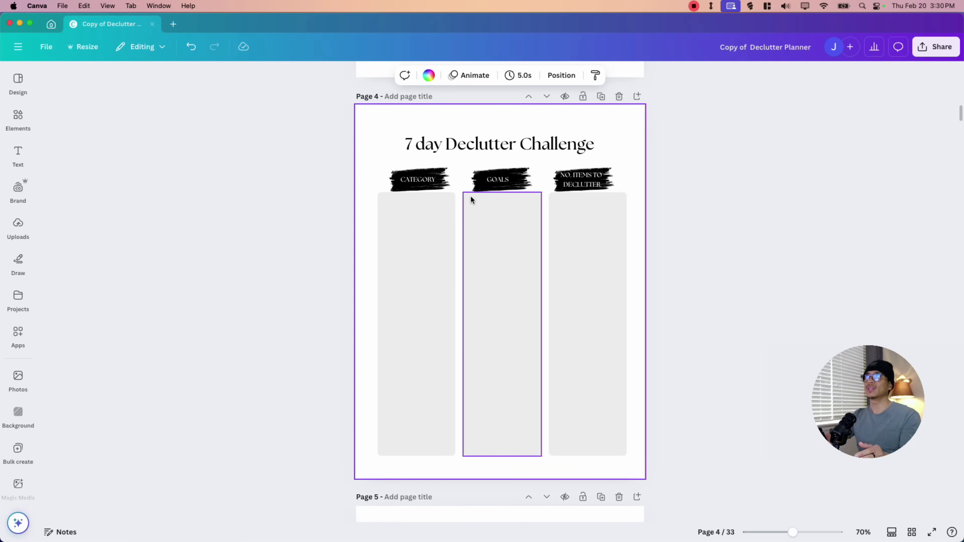
click(600, 97)
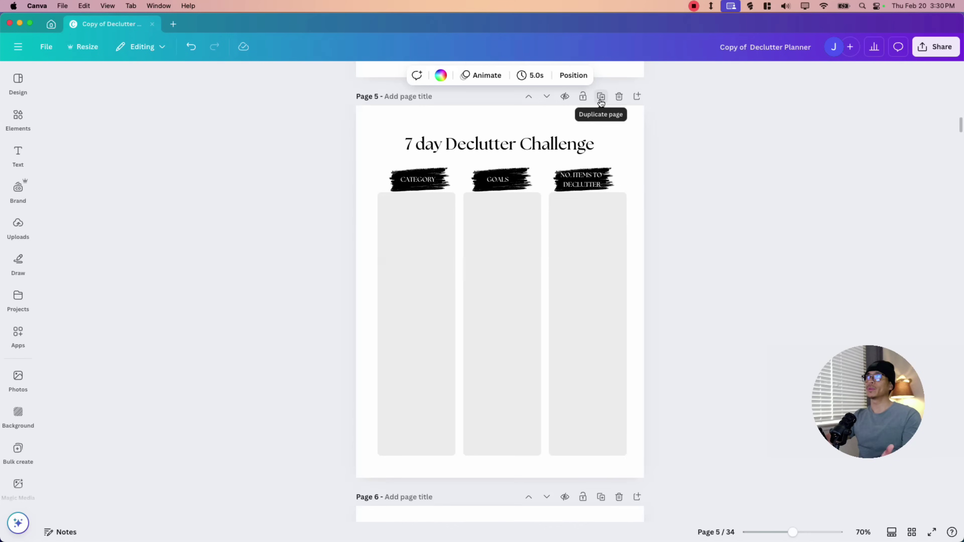
click(600, 97)
click(601, 97)
click(912, 532)
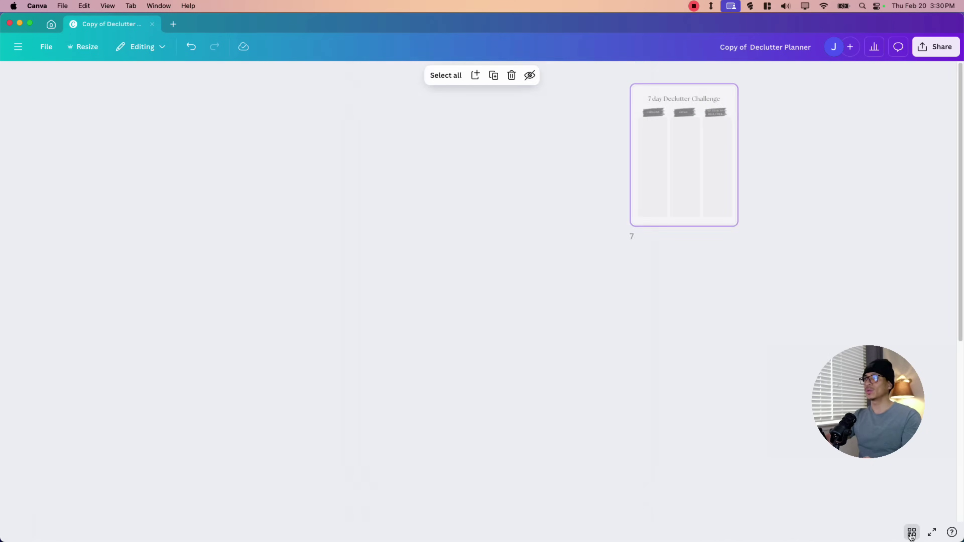
mouse_move(528, 164)
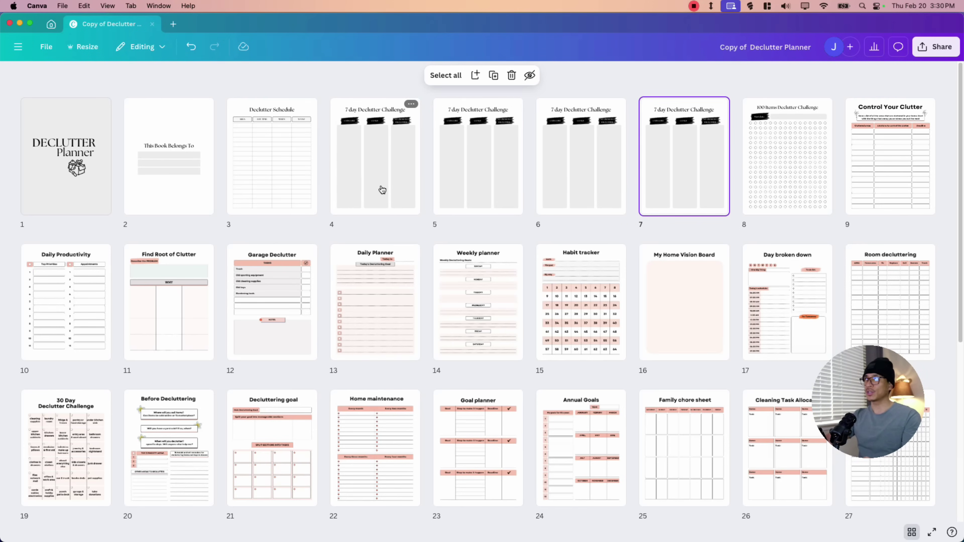
Step: Duplicate the Bedroom Checklist page within the page thumbnail grid
scroll(343, 243, down, 3)
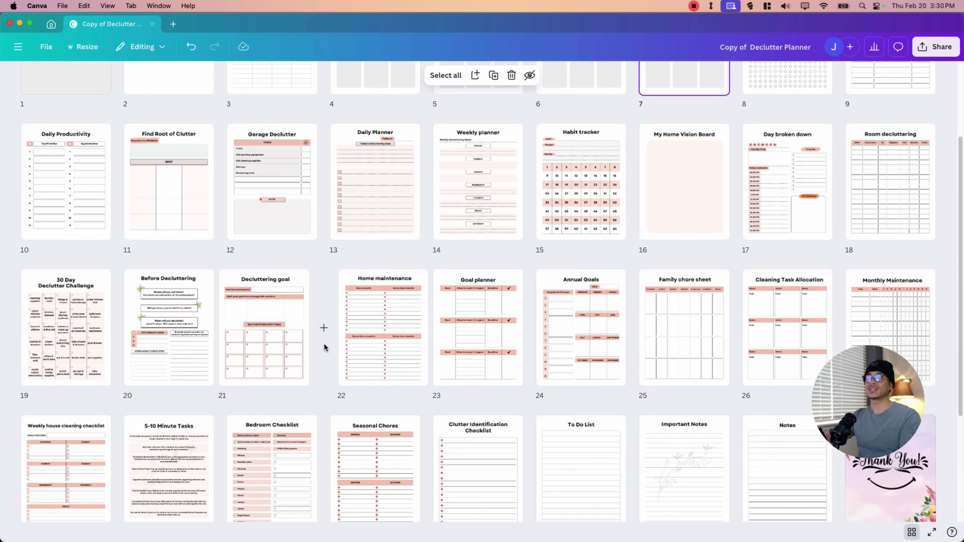
scroll(324, 344, down, 2)
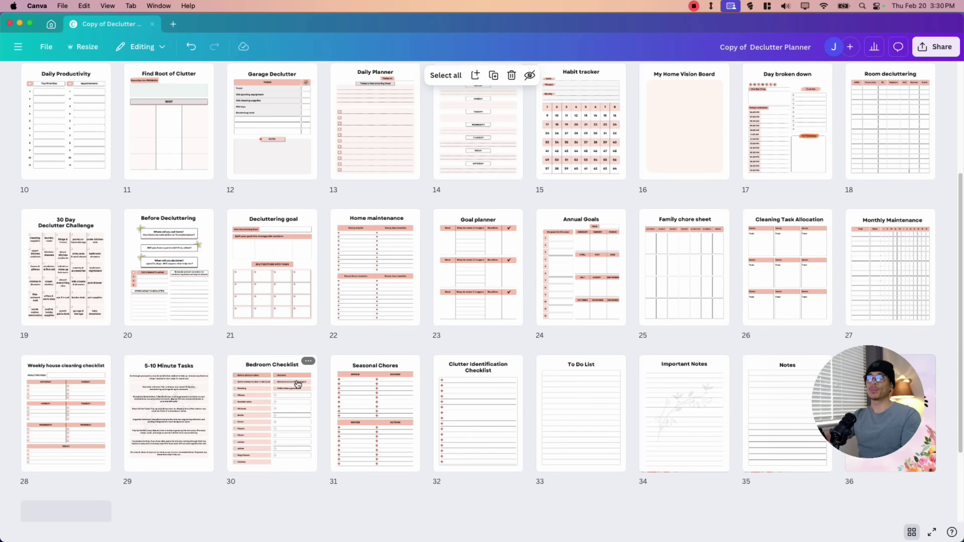
right_click(295, 415)
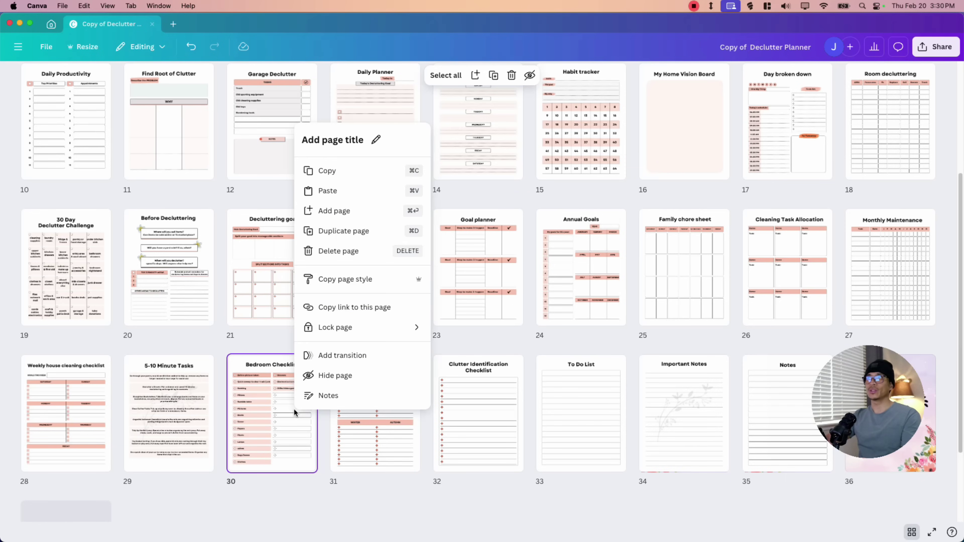
click(332, 231)
right_click(370, 415)
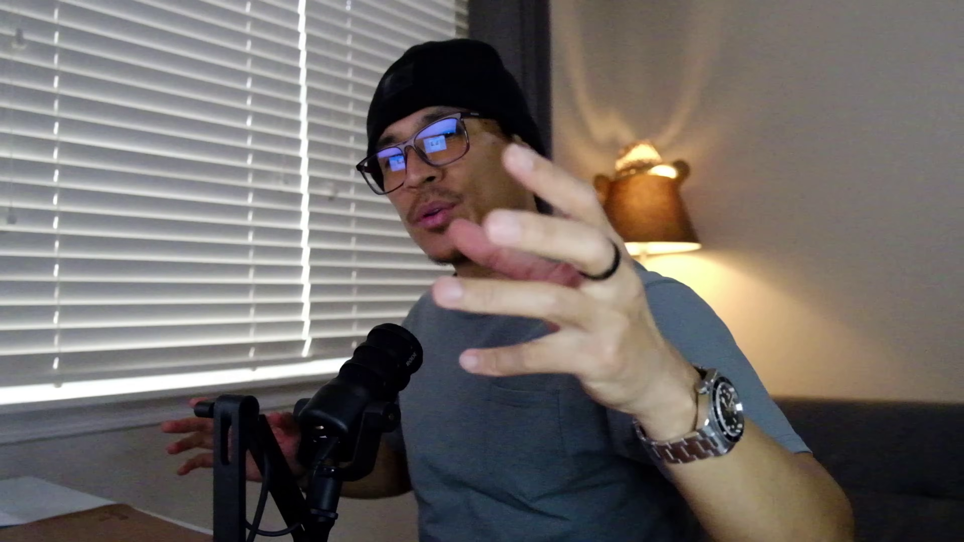